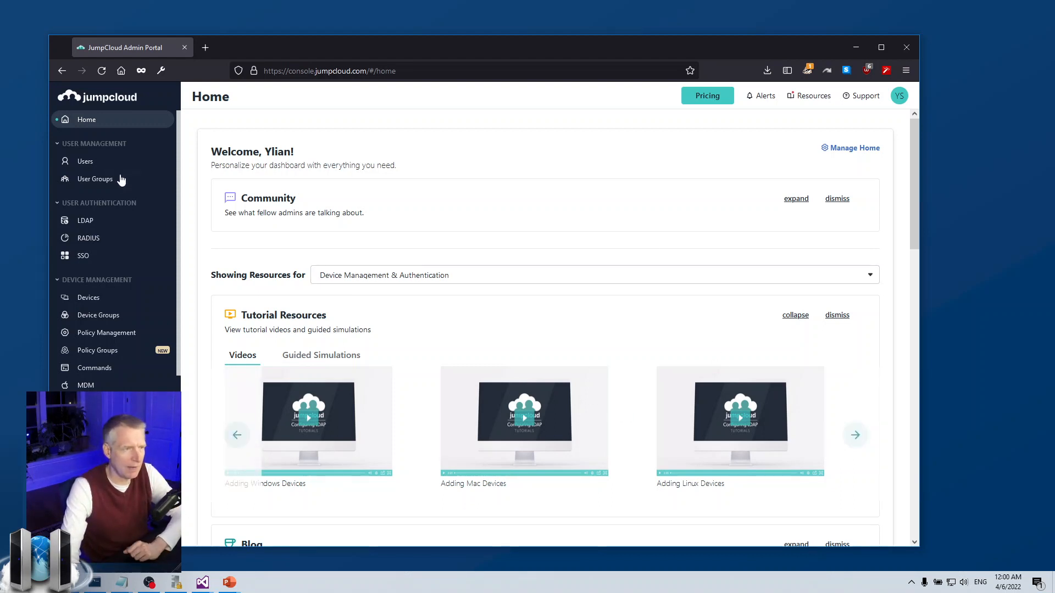
Open the list of RADIUS servers in the JumpCloud console
scroll(462, 269, down, 5)
scroll(463, 269, up, 5)
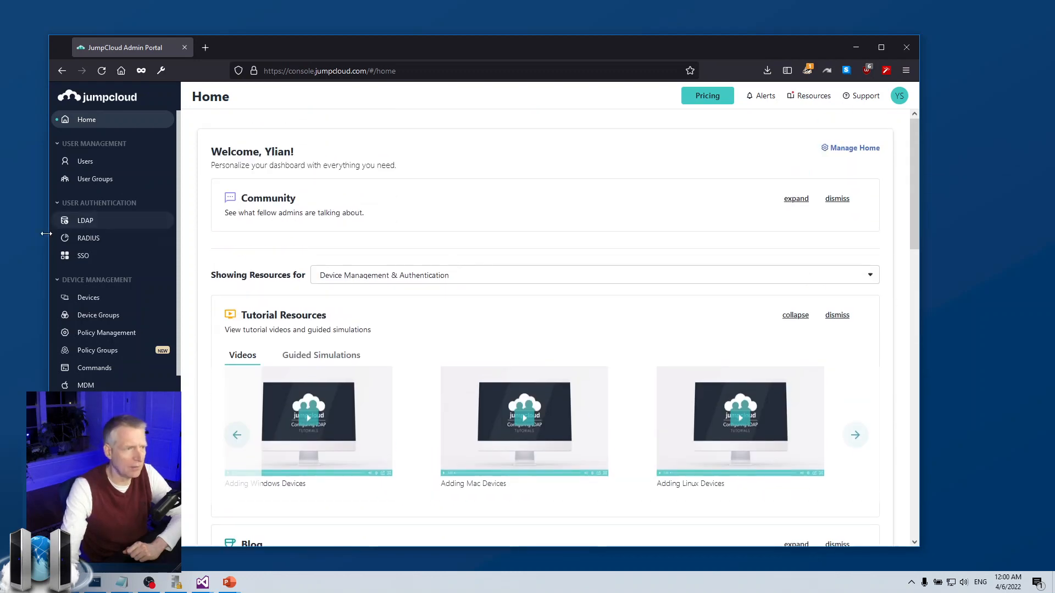
click(91, 242)
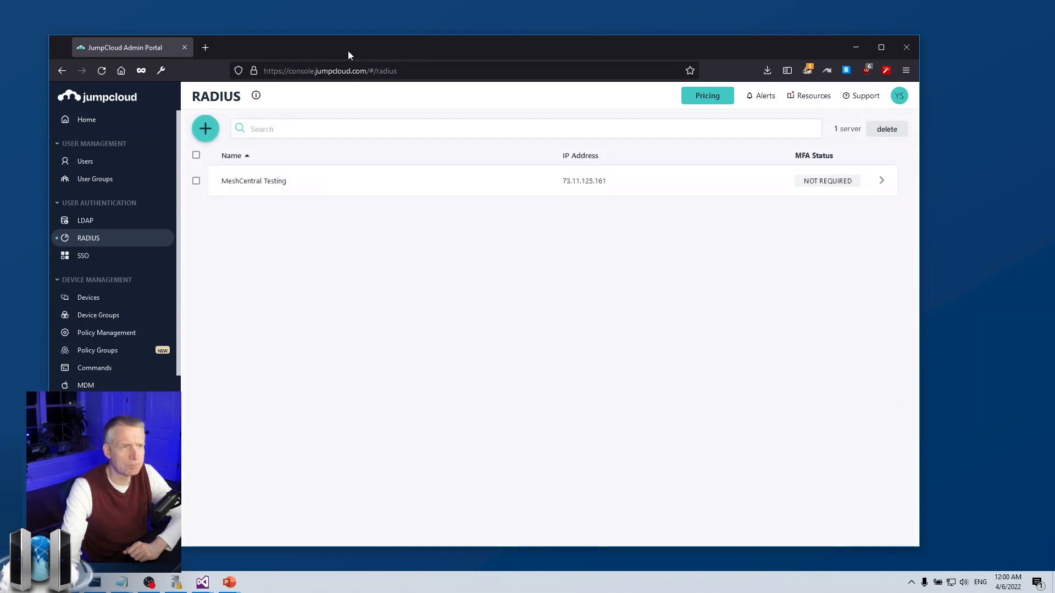
drag(348, 51, 384, 49)
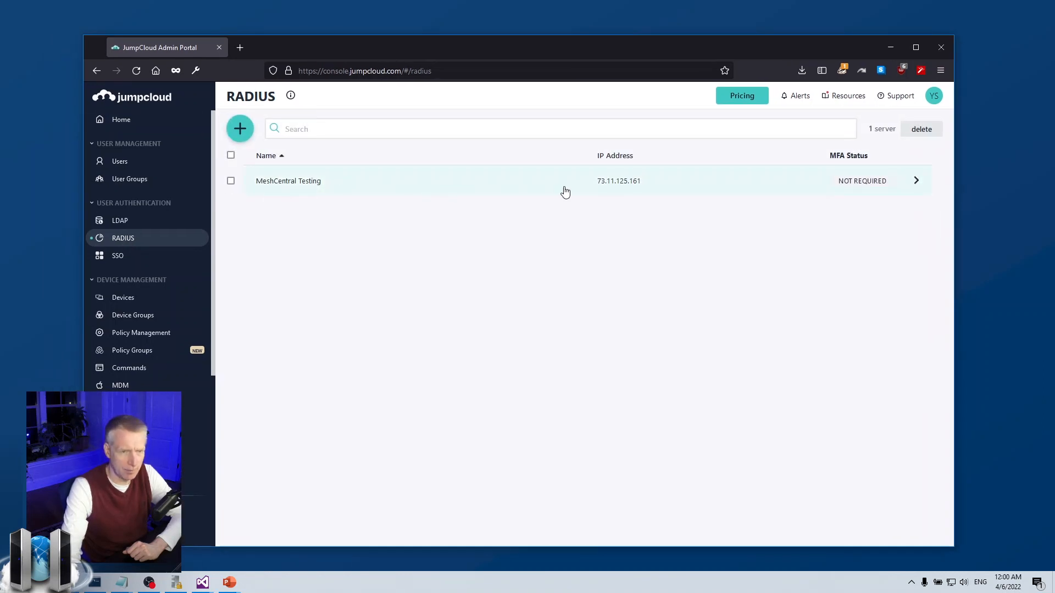
Open a new RADIUS server form, review its details and user groups, and close it without saving
click(238, 131)
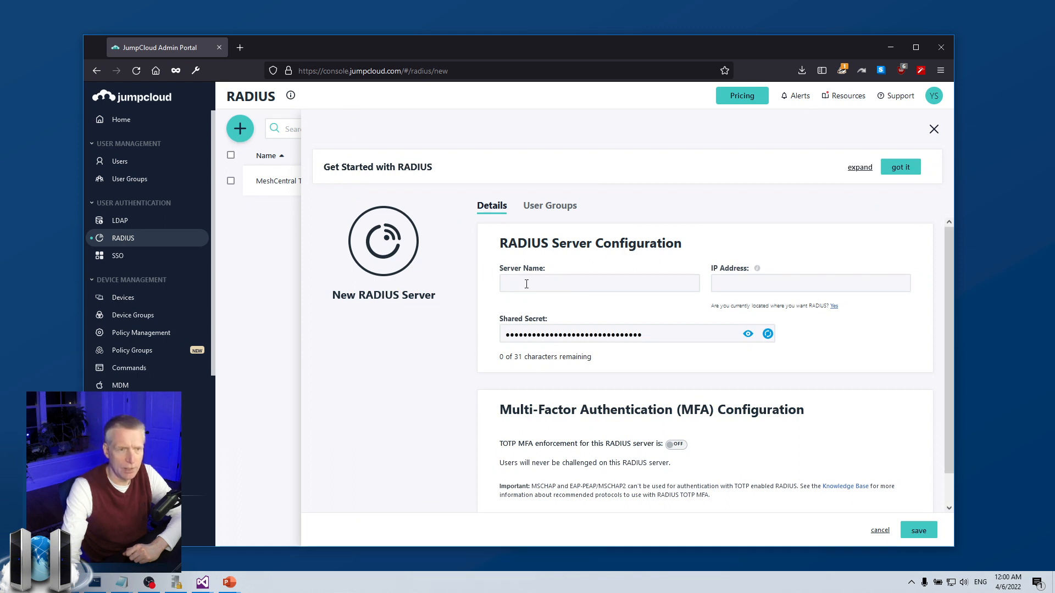
click(721, 281)
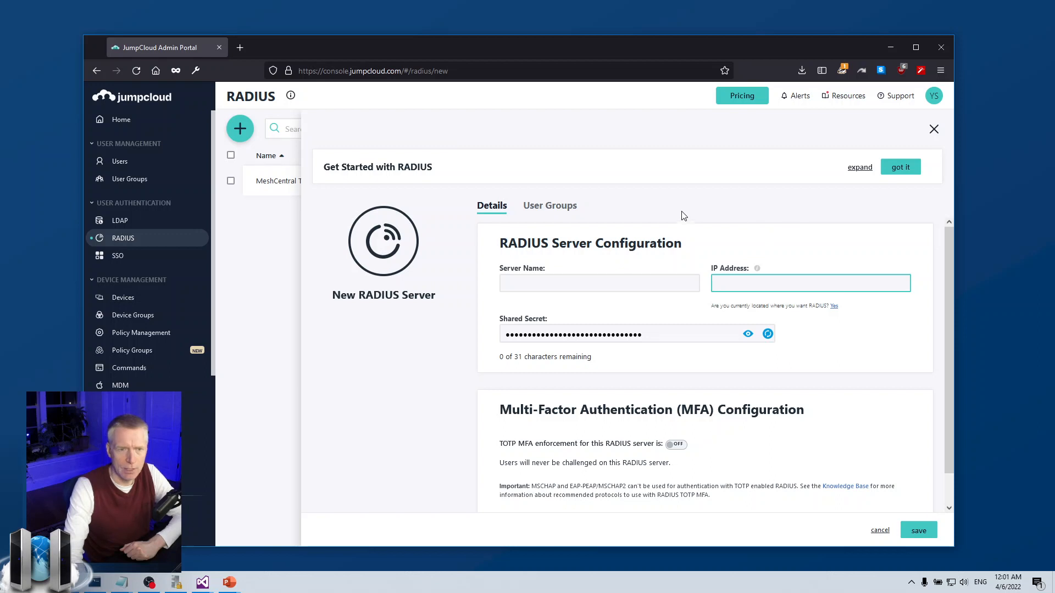
click(550, 212)
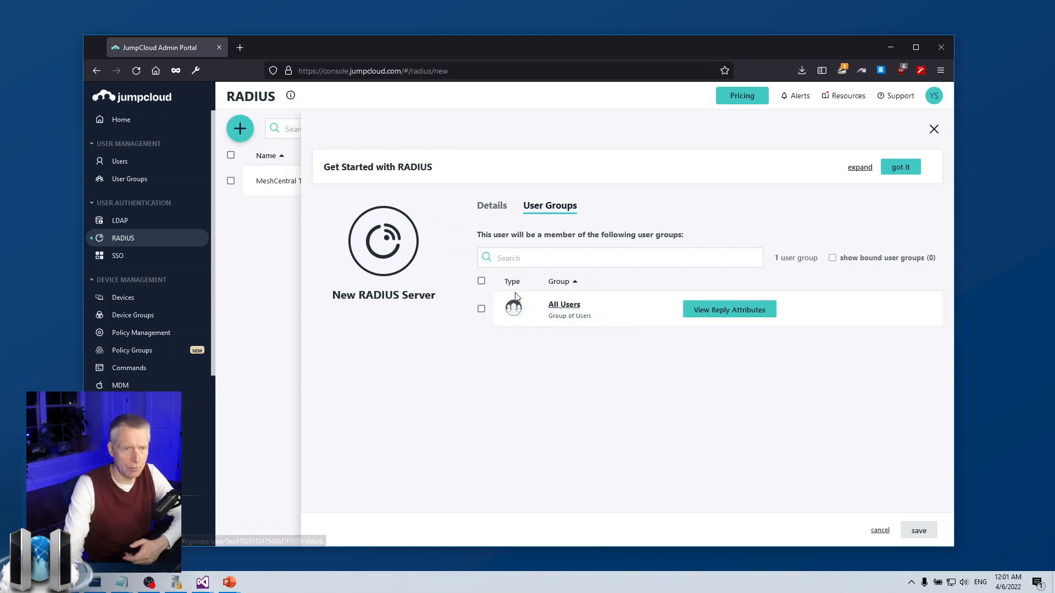
click(495, 210)
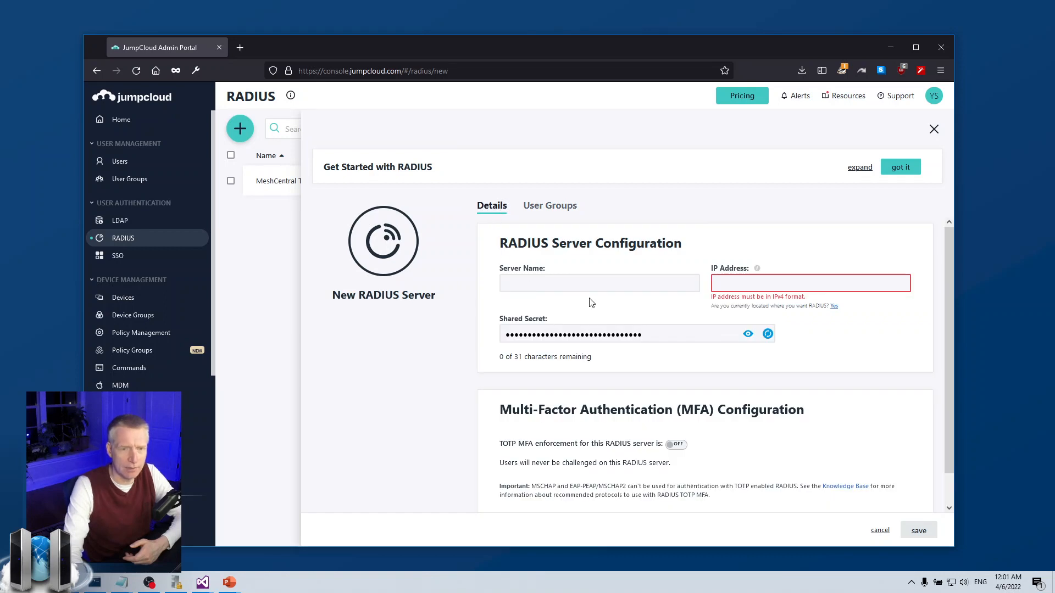
click(934, 129)
click(583, 224)
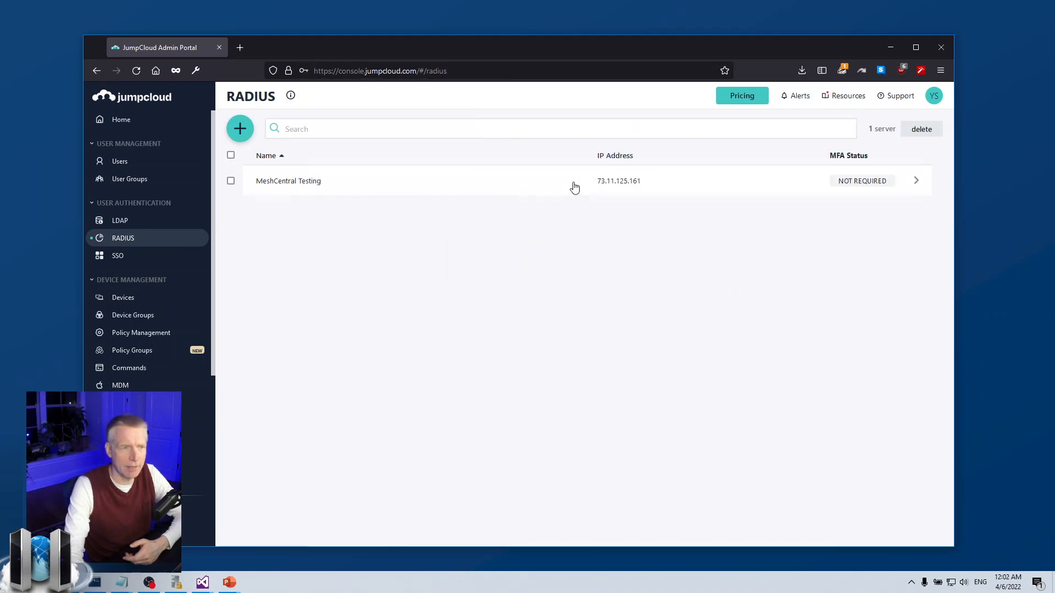
Review the MeshCentral Testing RADIUS server's configuration, close it, and decline saving the login in the browser
click(809, 190)
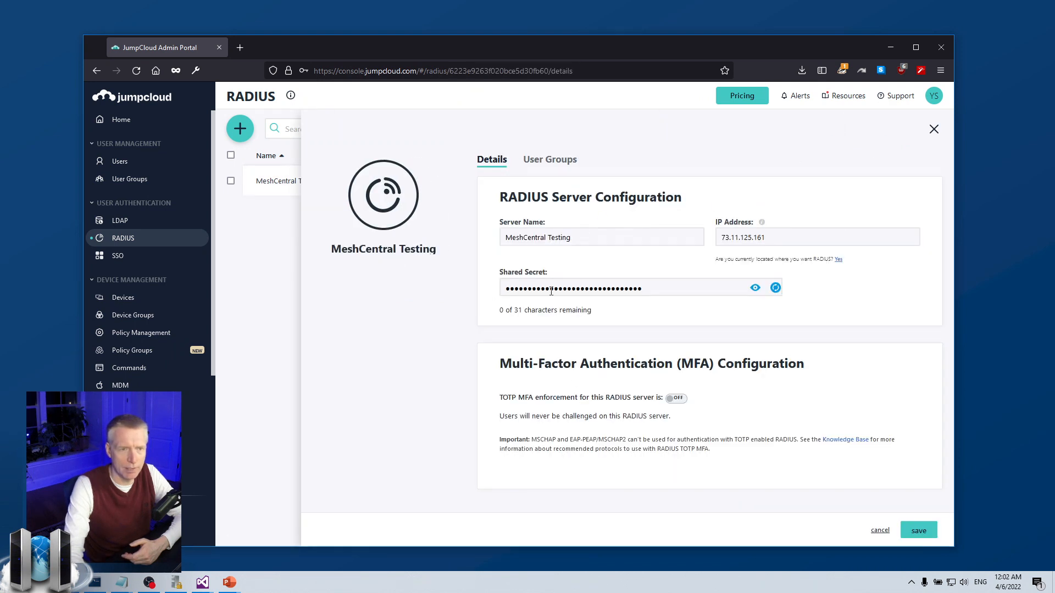
click(934, 130)
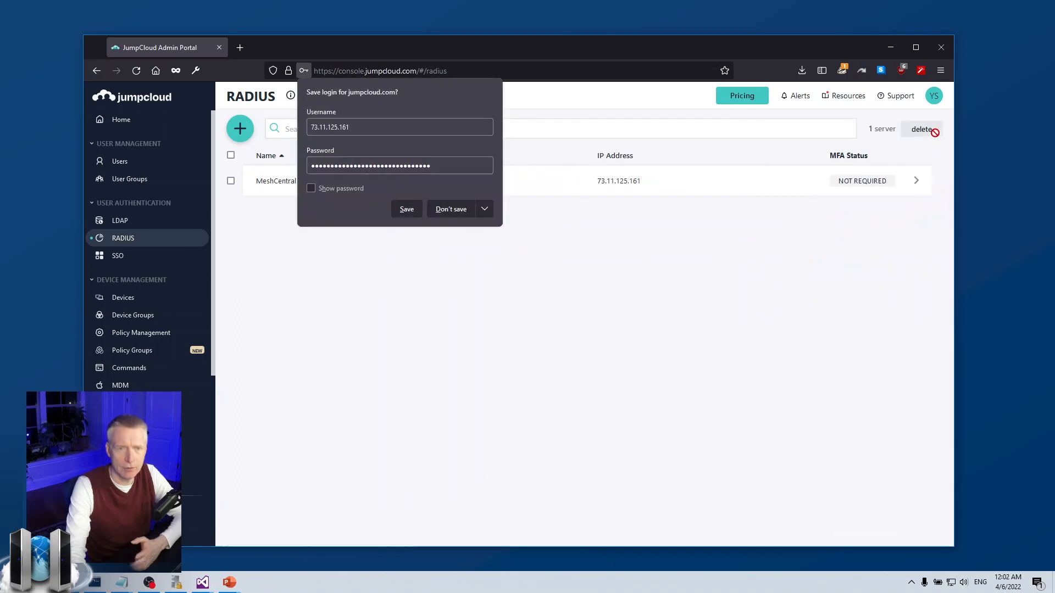
click(455, 210)
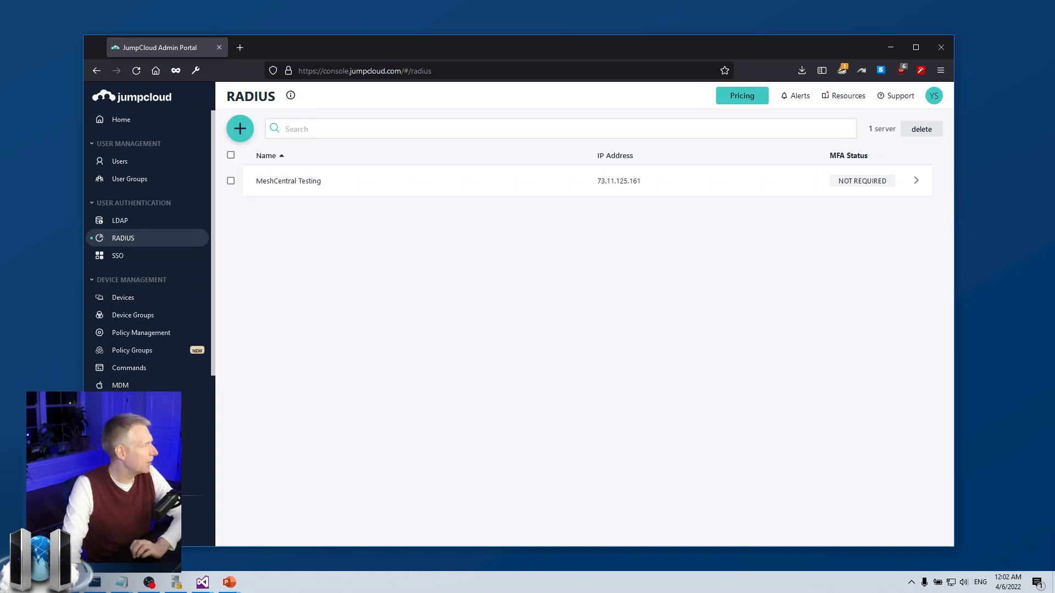
Switch to notes.txt in Notepad, place it over the console, and highlight the JumpCloud console address
key(alt+Tab)
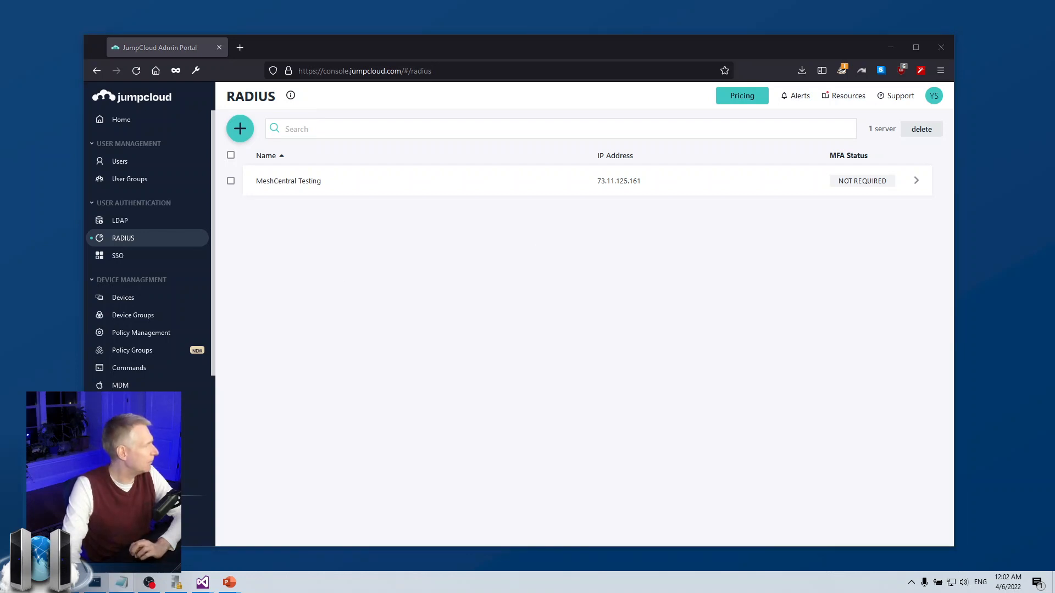
drag(0, 82, 513, 97)
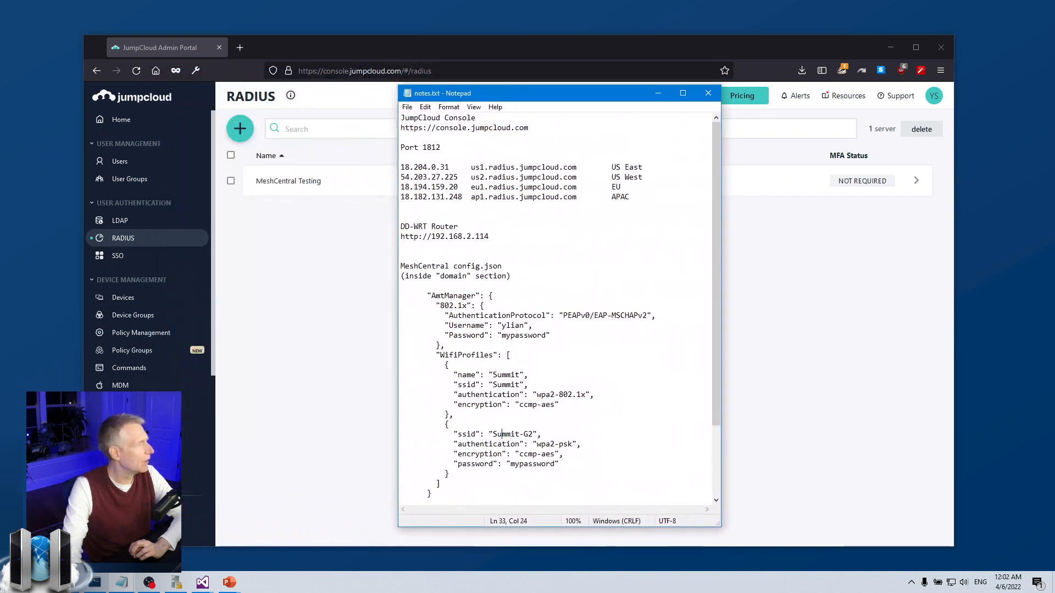
drag(472, 92, 433, 114)
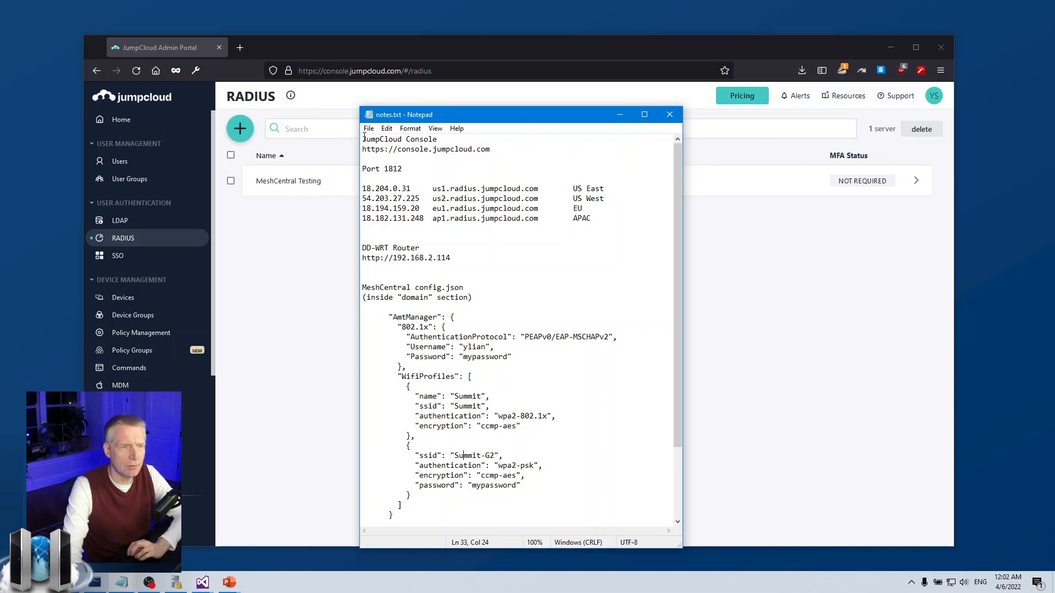
drag(363, 139, 507, 151)
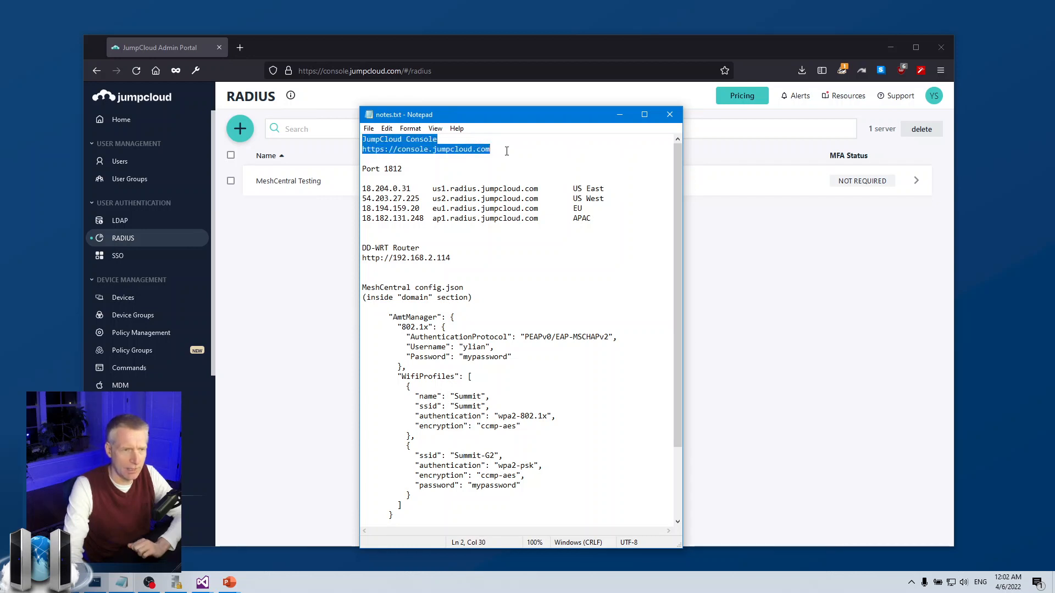
click(507, 151)
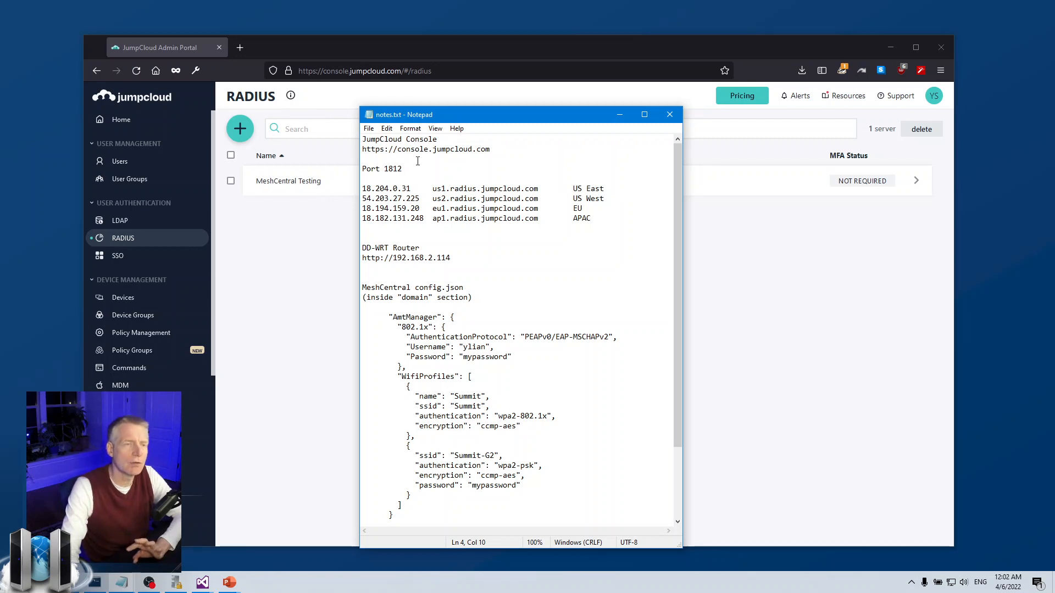
Highlight the RADIUS port, server regions and the US West server's IP address in the notes
drag(401, 168, 362, 170)
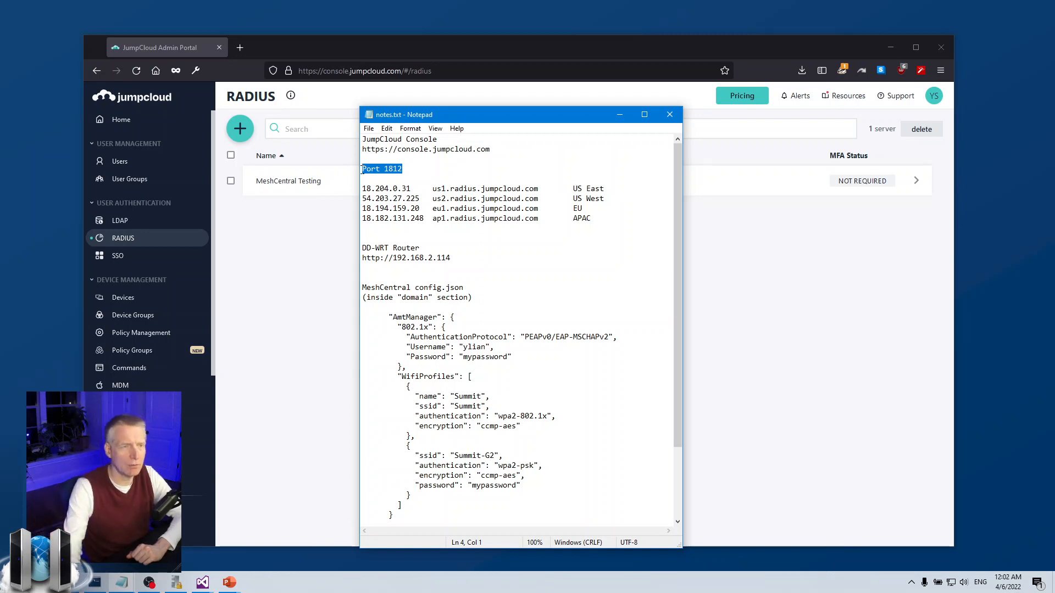
drag(384, 169, 421, 220)
click(421, 219)
drag(572, 188, 604, 217)
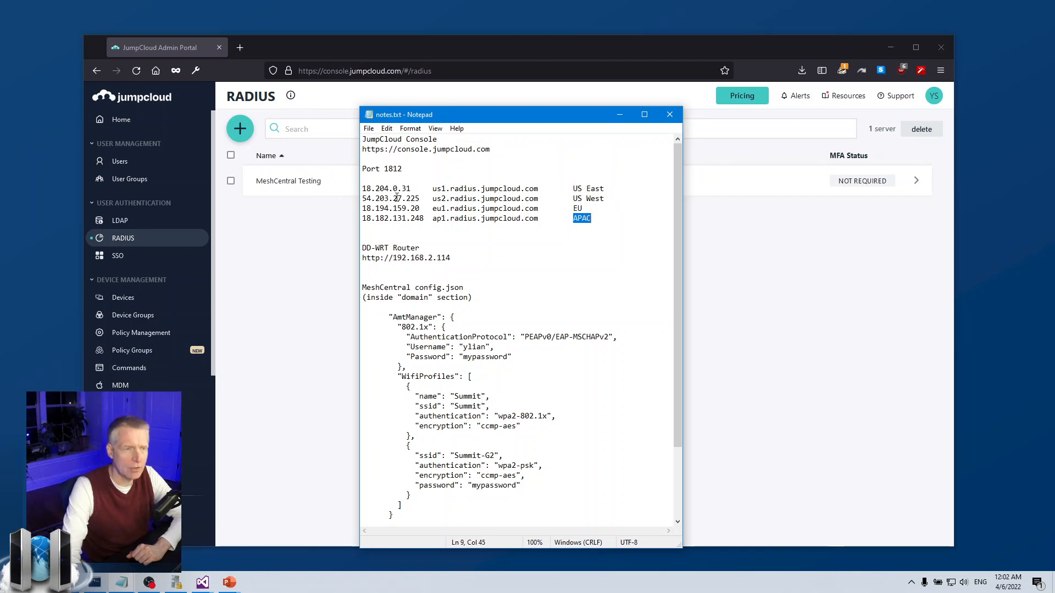
drag(420, 198, 366, 201)
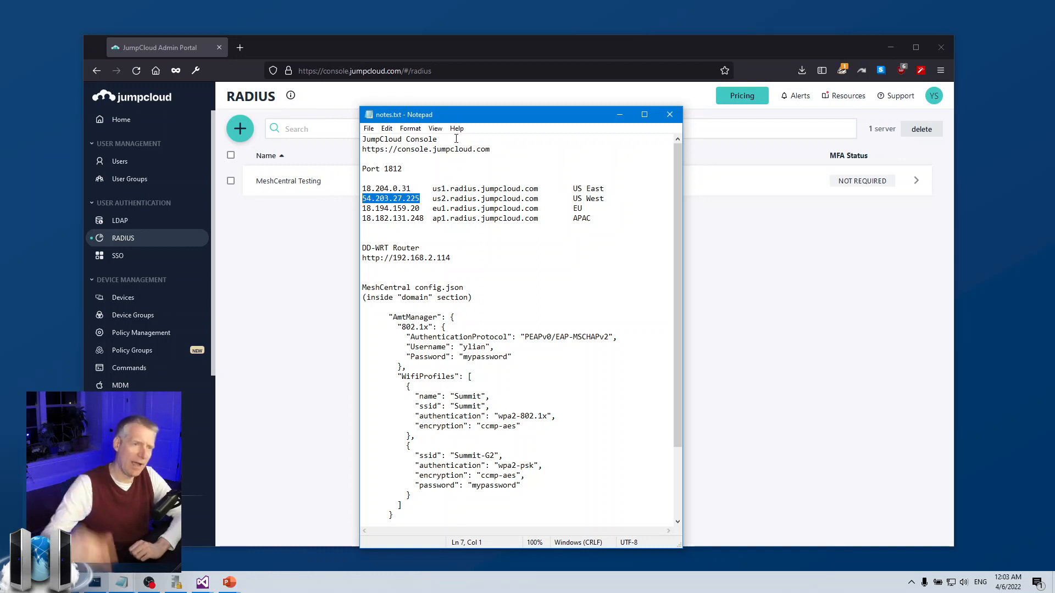
click(379, 198)
drag(363, 198, 422, 201)
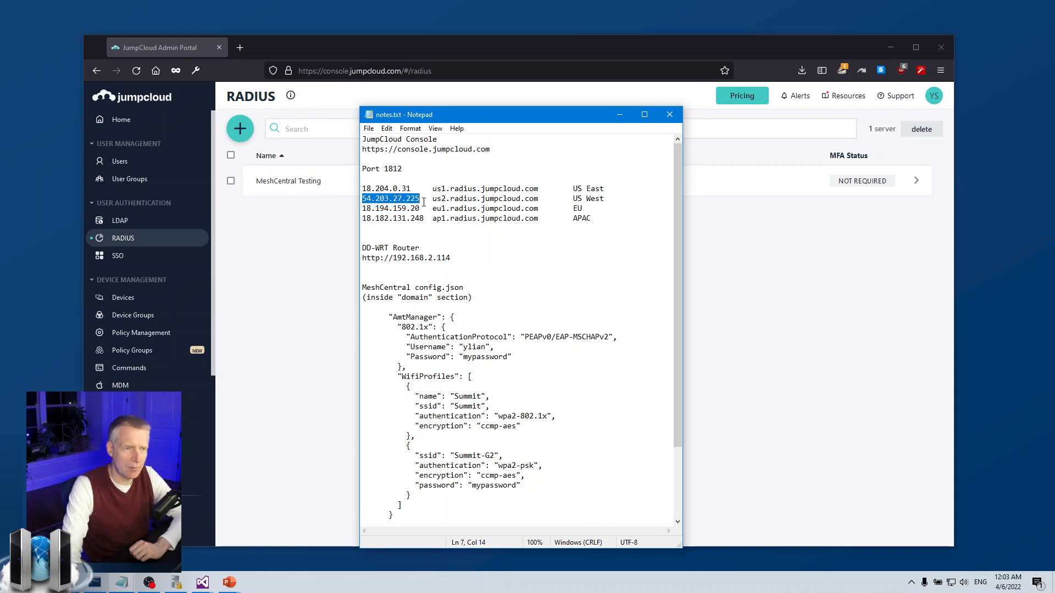
drag(384, 169, 403, 169)
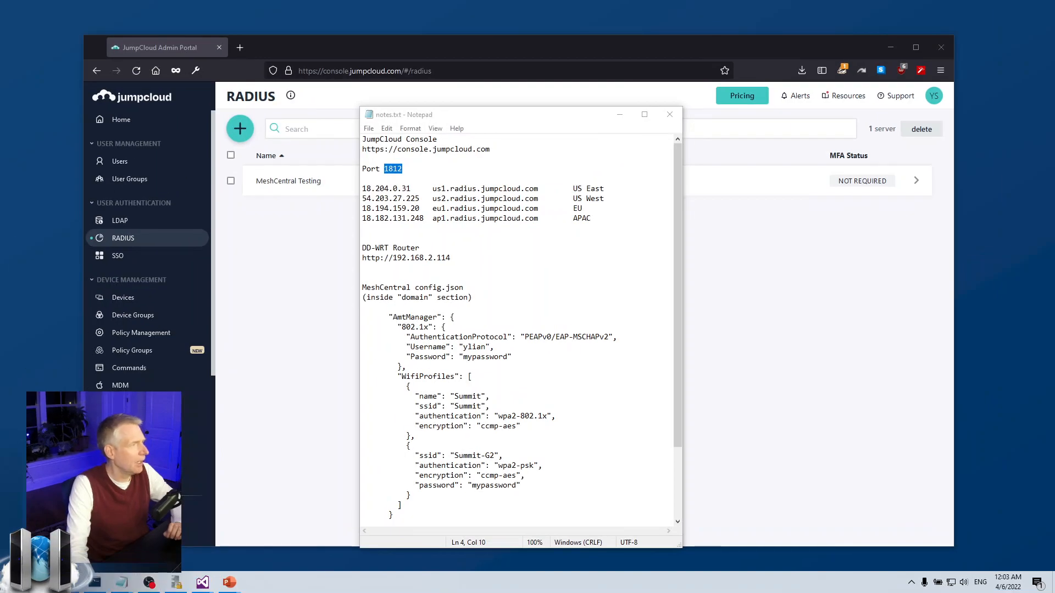
Minimize the notes and the JumpCloud console, then bring up the DD-WRT router's browser window and make it narrower and taller
click(620, 114)
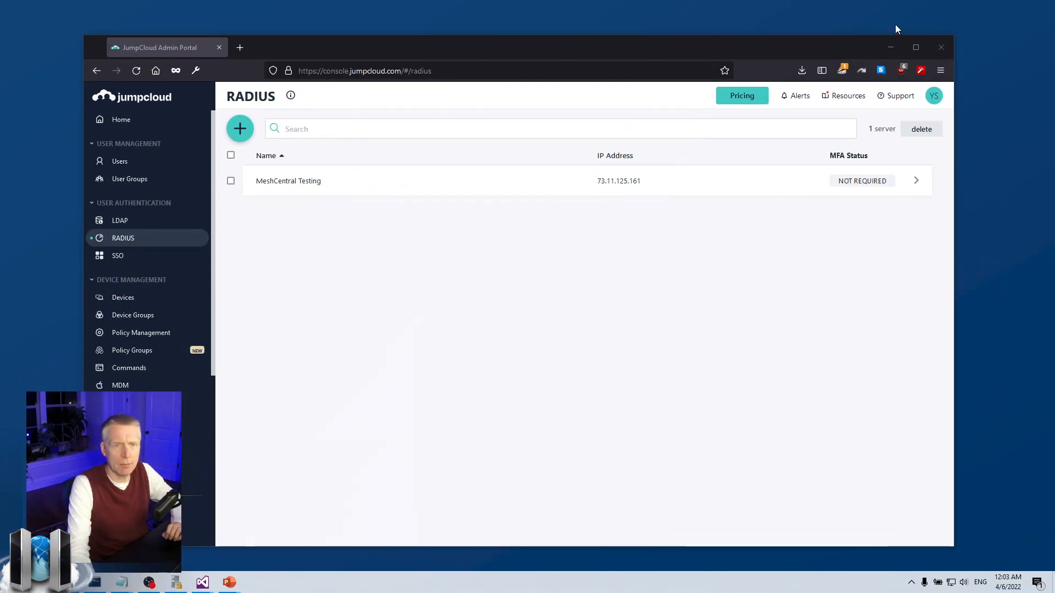
click(889, 41)
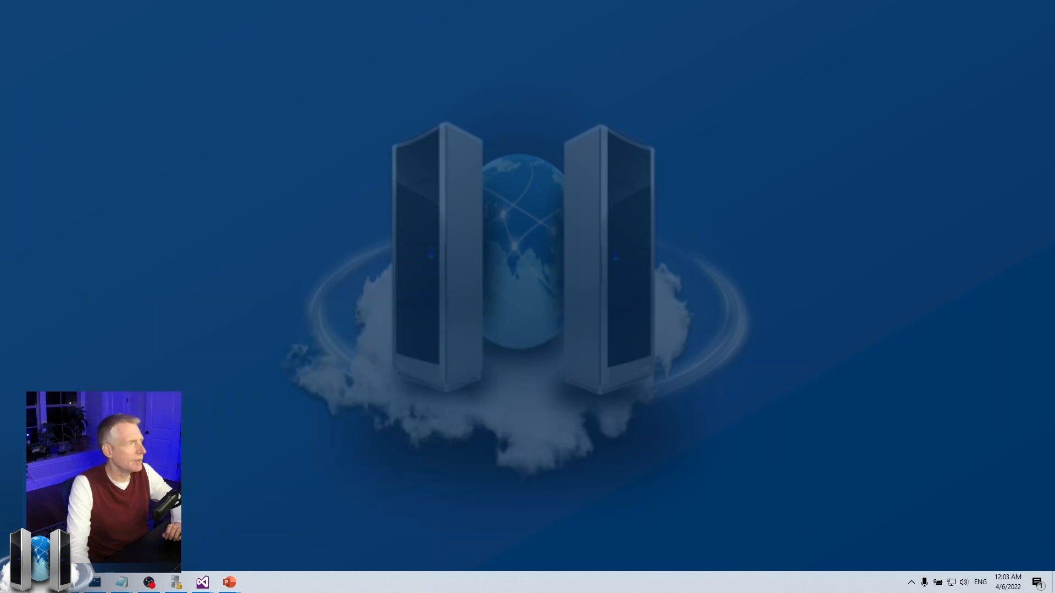
drag(0, 19, 506, 52)
drag(582, 98, 604, 104)
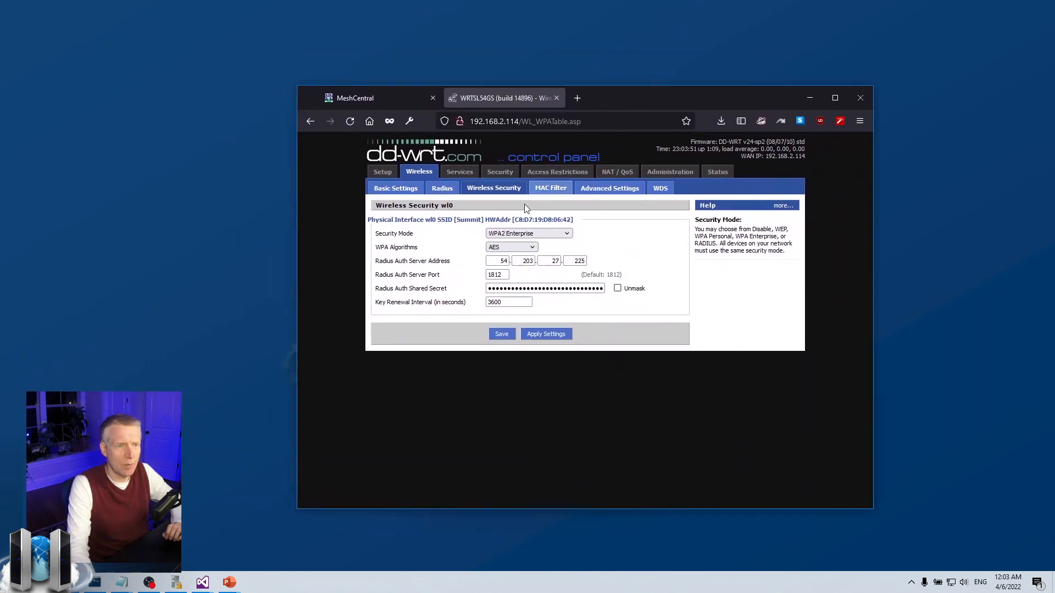
drag(871, 513, 828, 557)
View the DD-WRT router's status information and its basic wireless settings
click(361, 172)
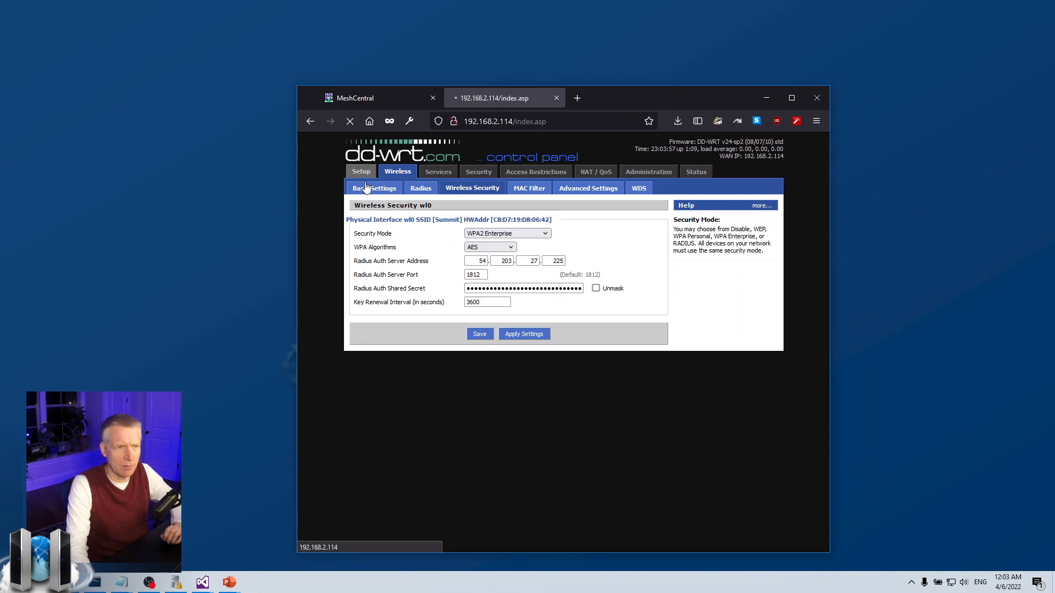
click(691, 172)
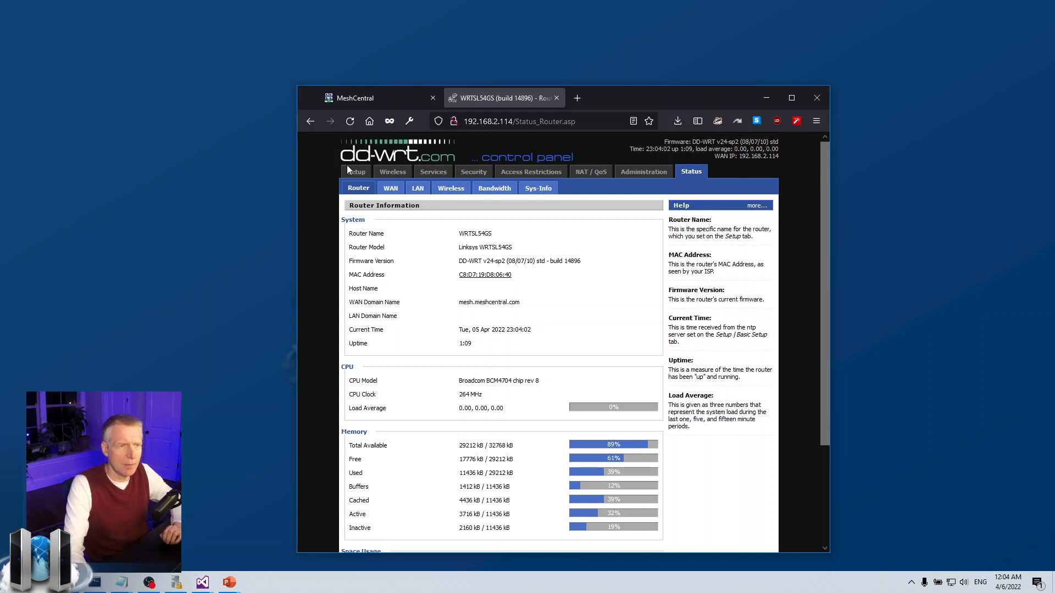
click(393, 172)
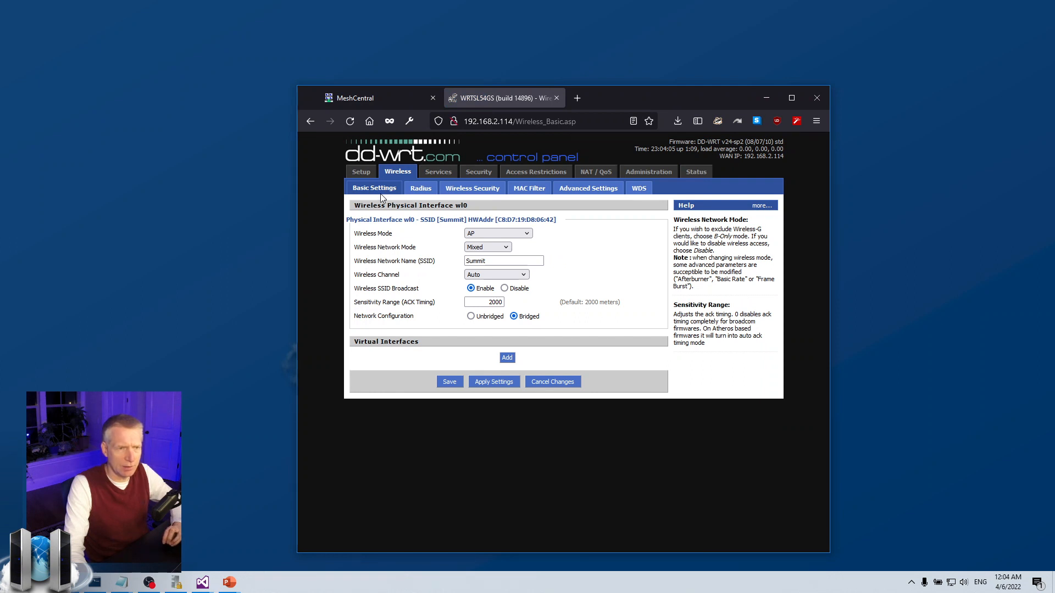
Open the router's wireless security settings and look through the available security modes without changing the selection
click(460, 192)
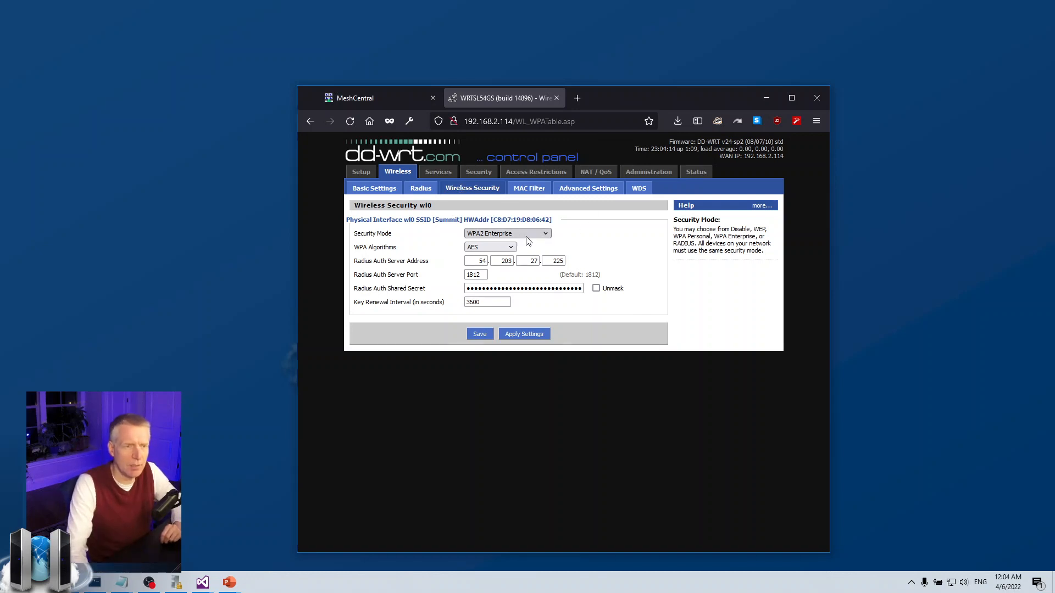
click(484, 235)
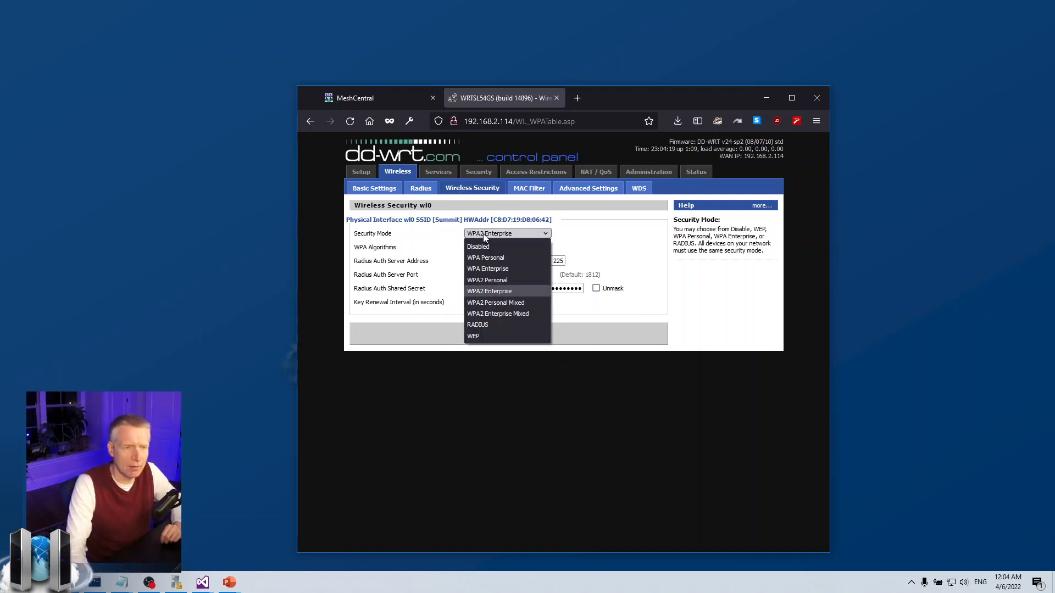
click(484, 236)
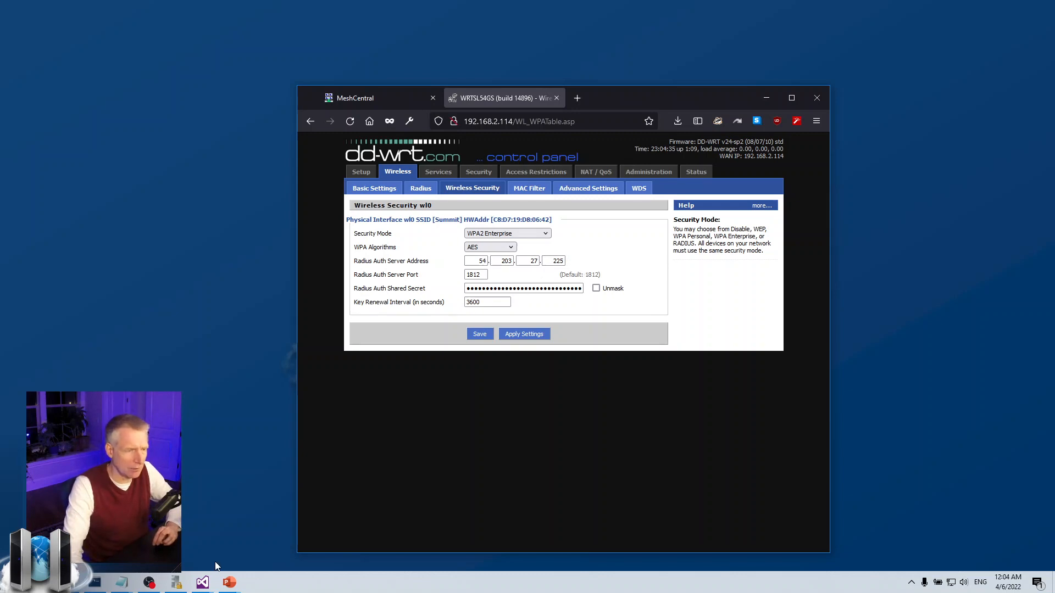
Place notes.txt beside the router's wireless security page and check the RADIUS server port and shared secret fields against it
click(121, 582)
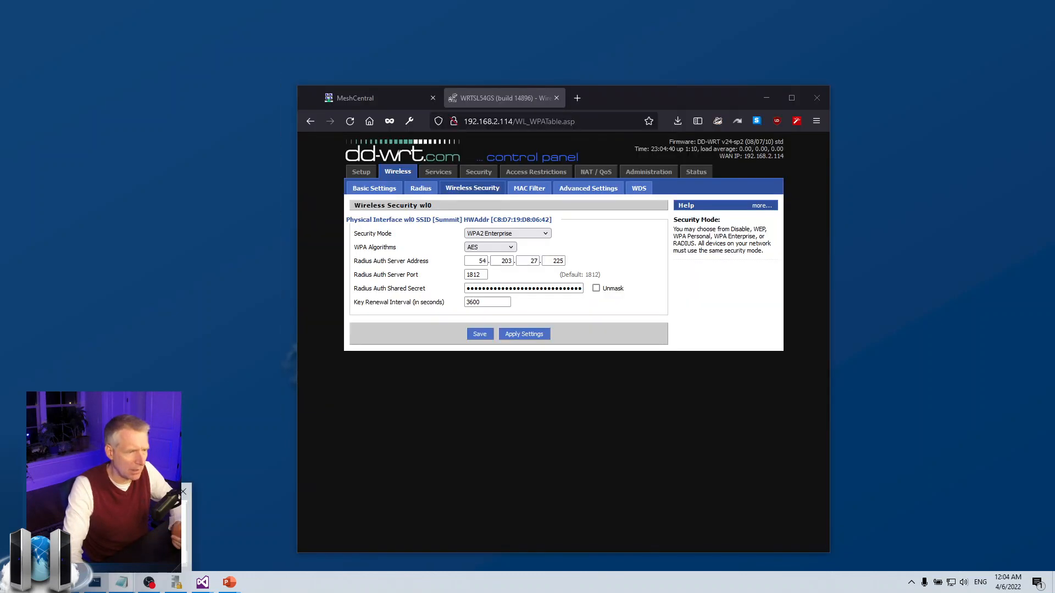
click(119, 536)
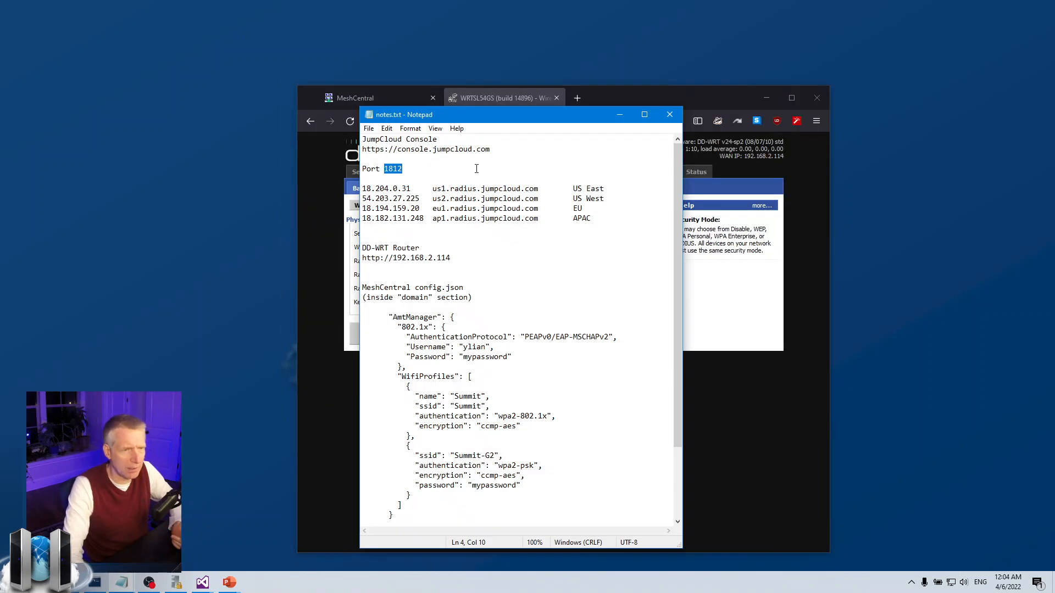
drag(499, 123, 155, 122)
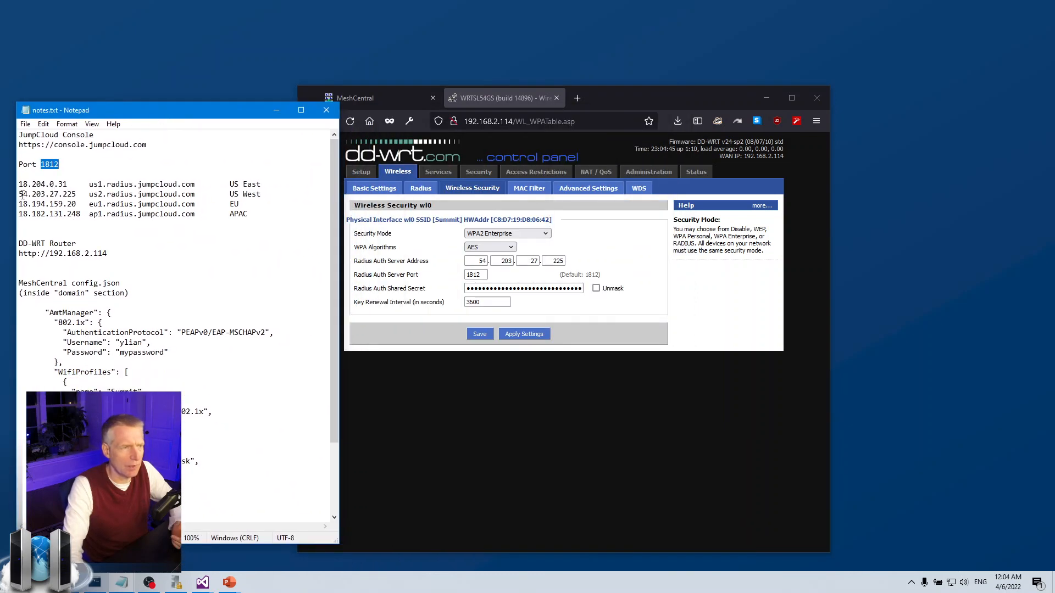
double_click(474, 274)
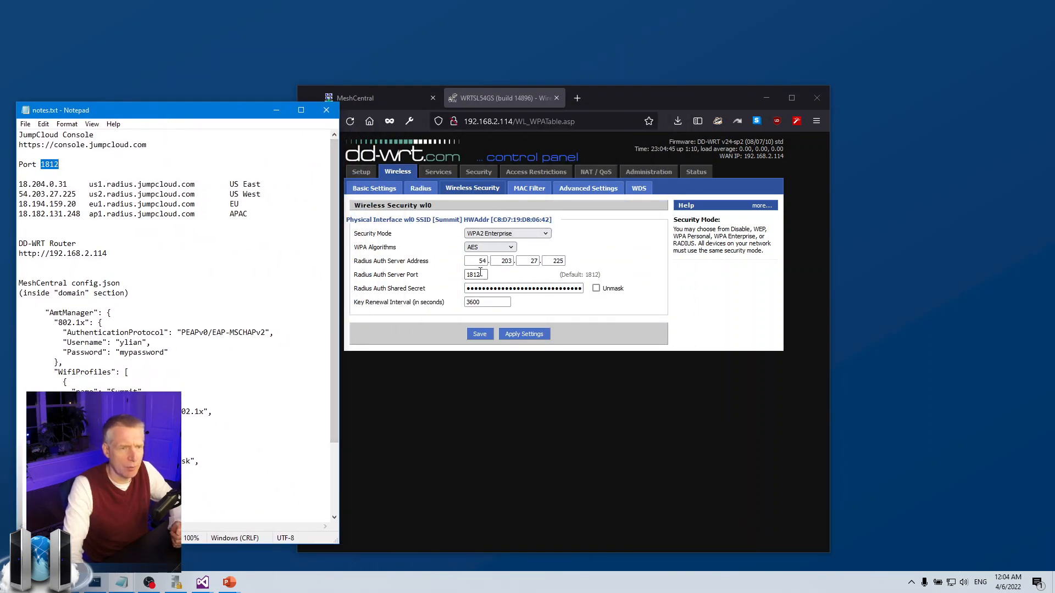
click(449, 278)
double_click(510, 287)
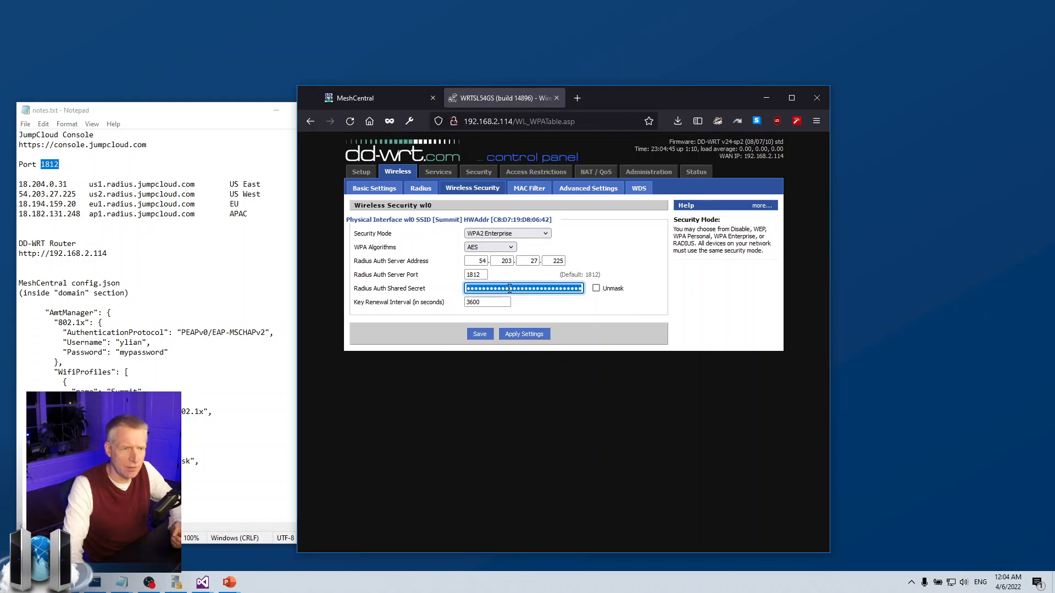
Check the RADIUS shared secret field and the SSID in the router's basic wireless settings, and return to the wireless security page
click(521, 287)
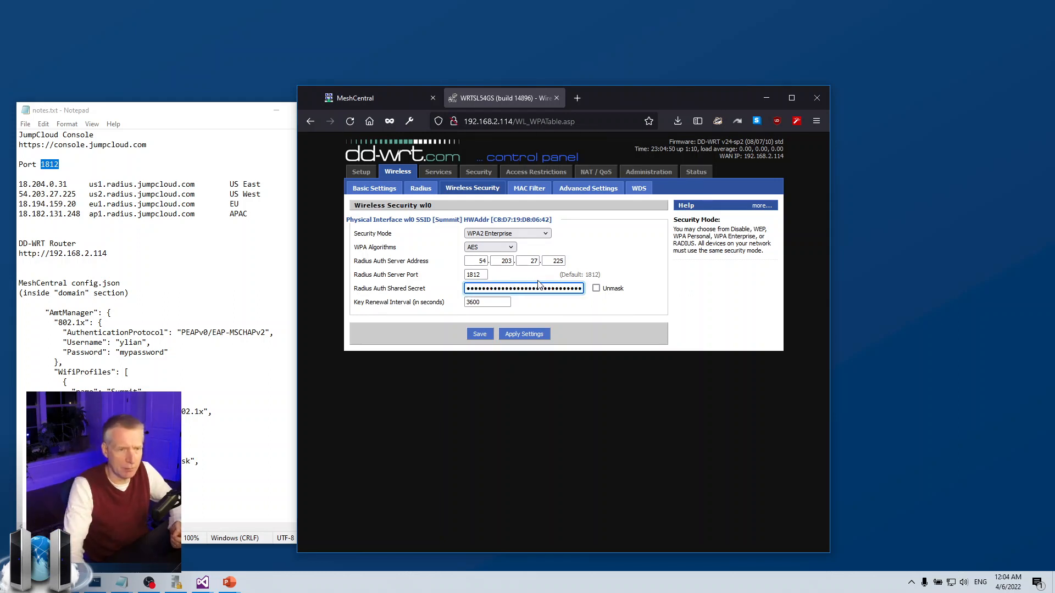
click(587, 309)
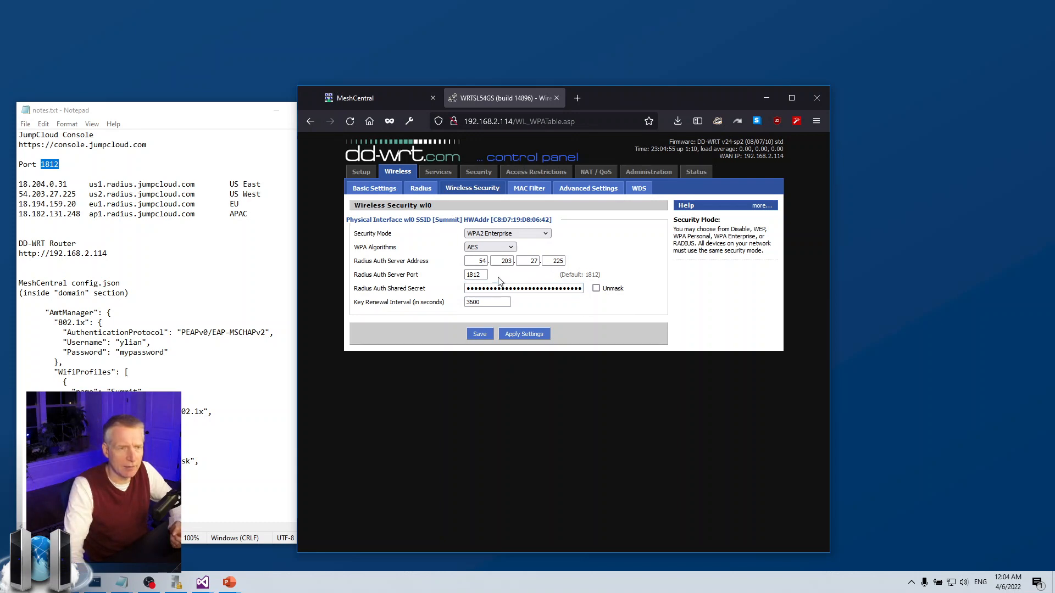
click(377, 188)
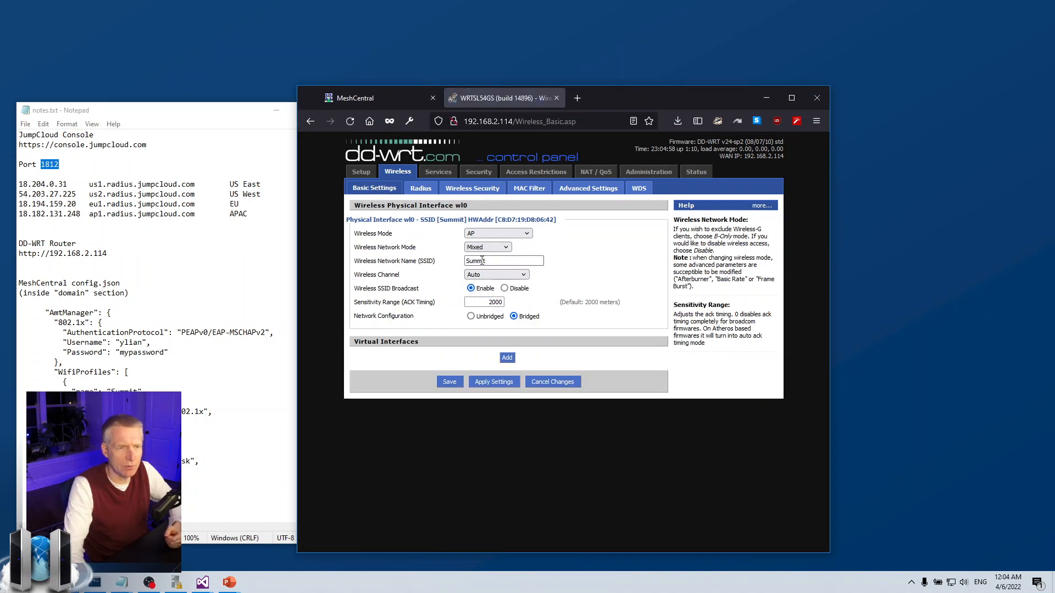
click(419, 259)
click(658, 252)
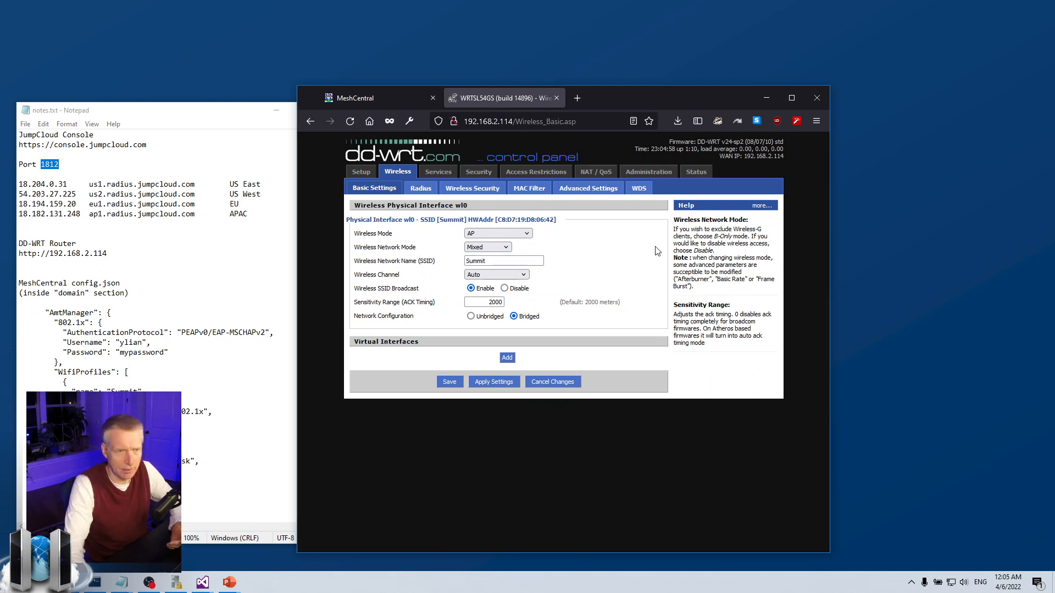
click(466, 188)
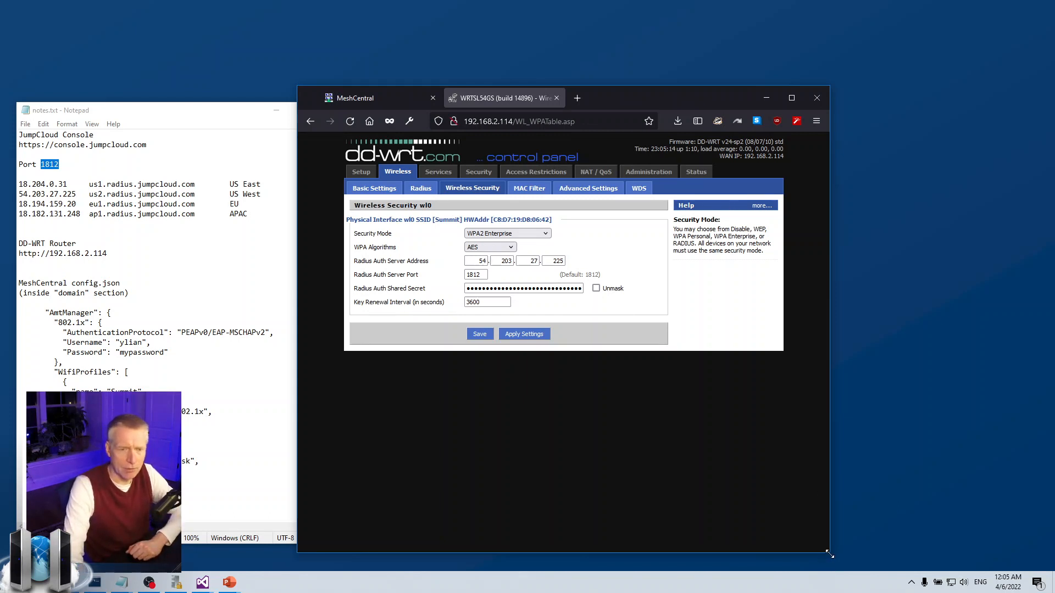
Shrink the router's browser window and move it aside, then place the NTRadPing Test Utility window between it and the notes
drag(830, 554, 768, 522)
drag(625, 104, 887, 54)
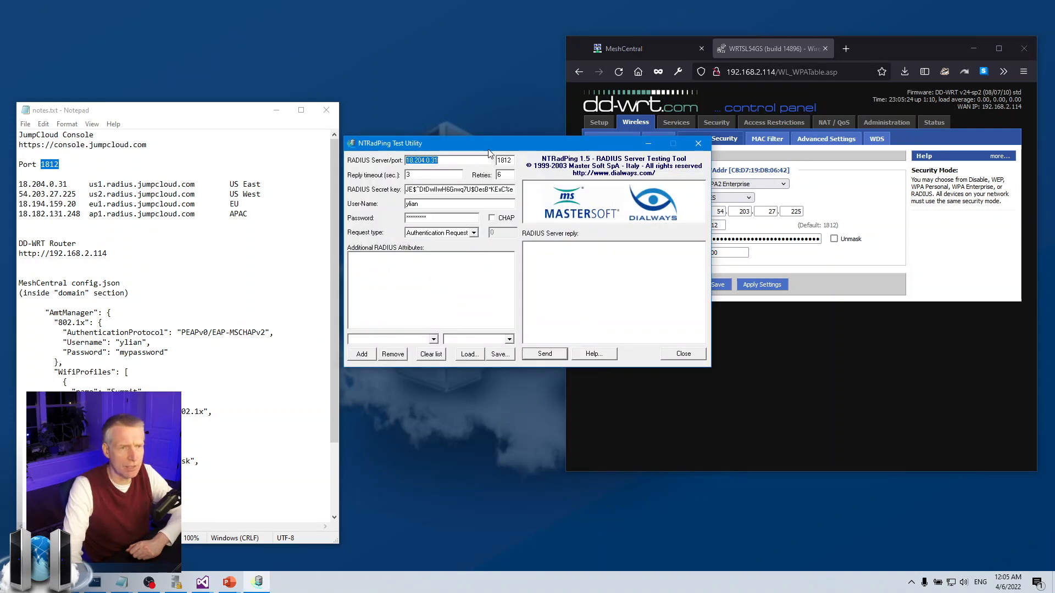
drag(491, 152, 532, 335)
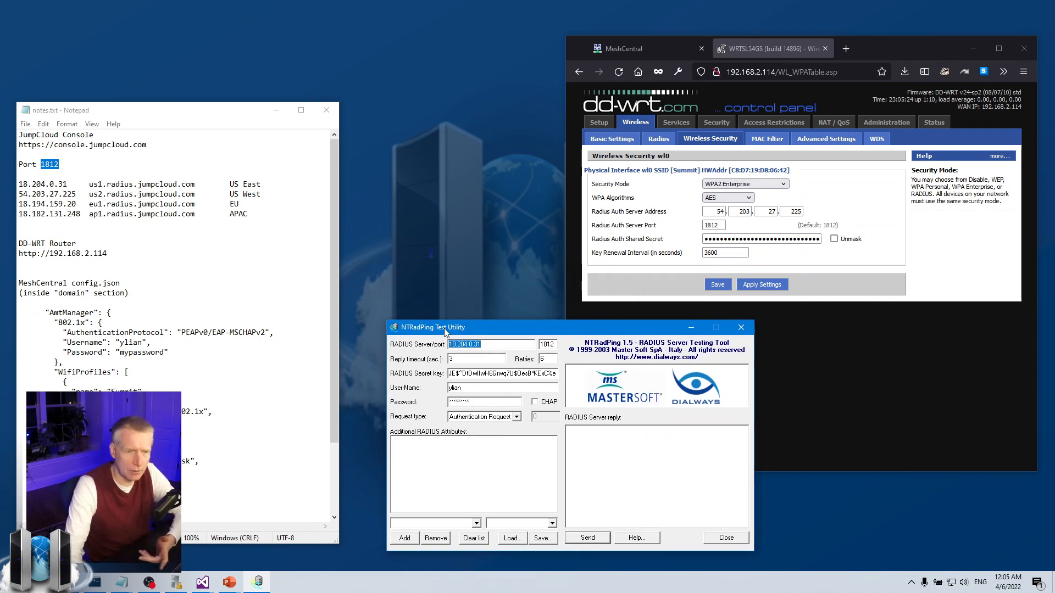
Replace the RADIUS server address in NTRadPing with the US West address 54.203.27.225 copied from the notes
click(489, 344)
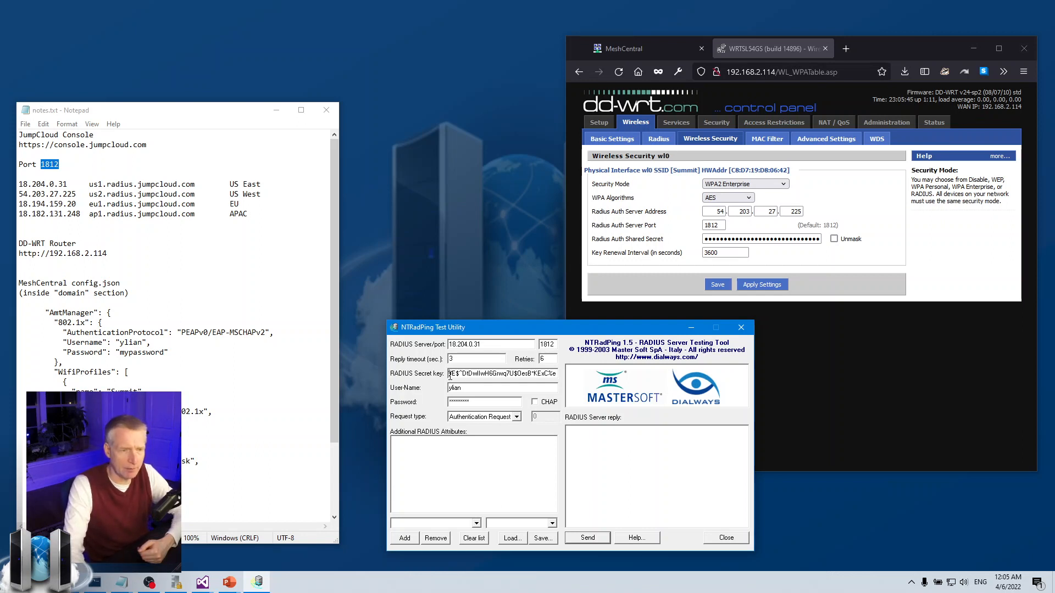
drag(450, 375, 410, 374)
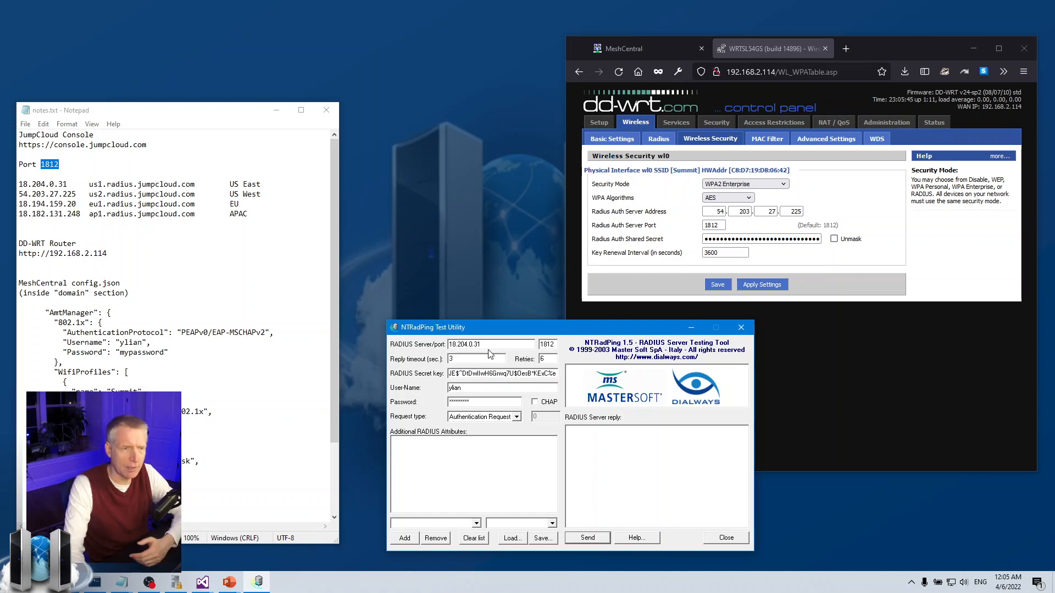
drag(489, 345, 416, 347)
click(463, 345)
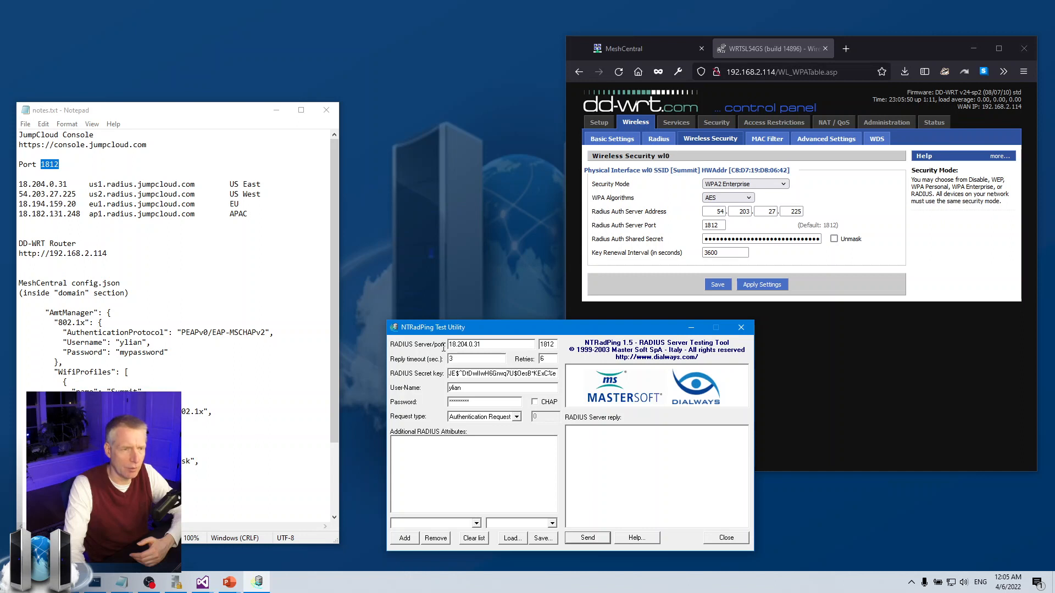
click(77, 194)
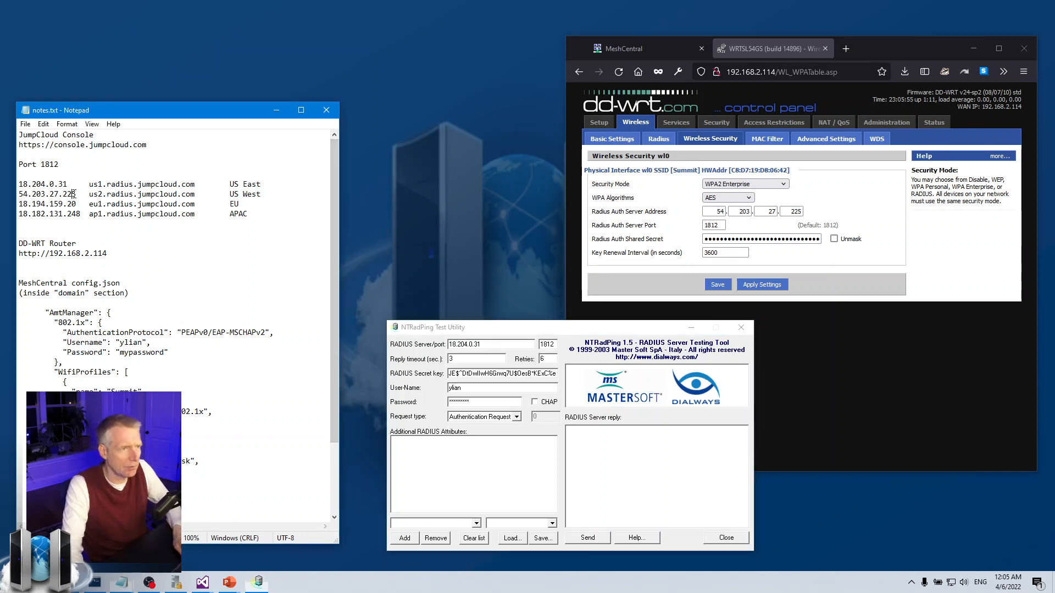
drag(77, 194, 9, 194)
key(ctrl+c)
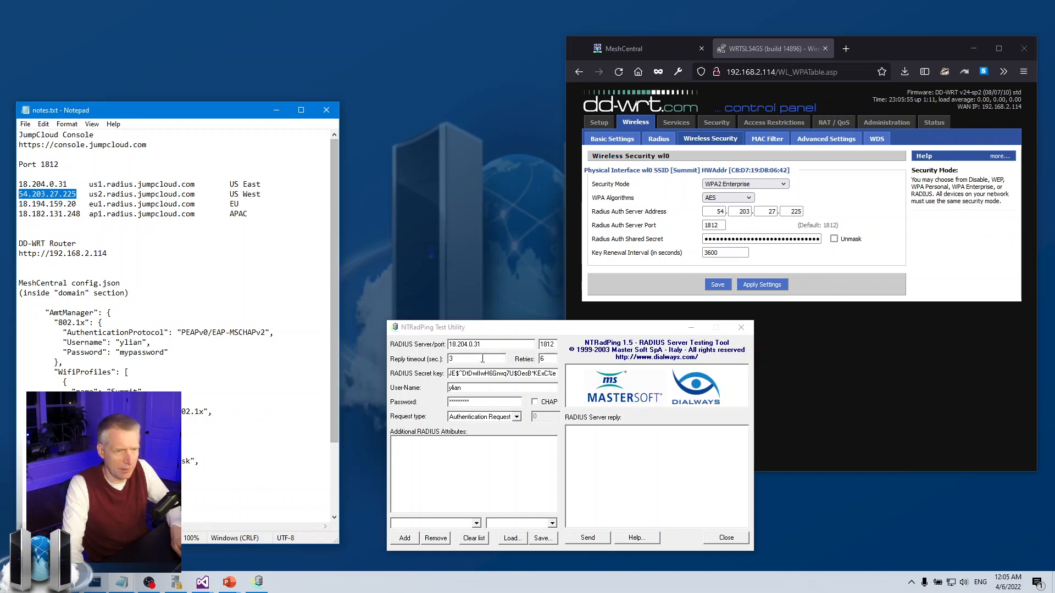
click(401, 344)
key(ctrl+v)
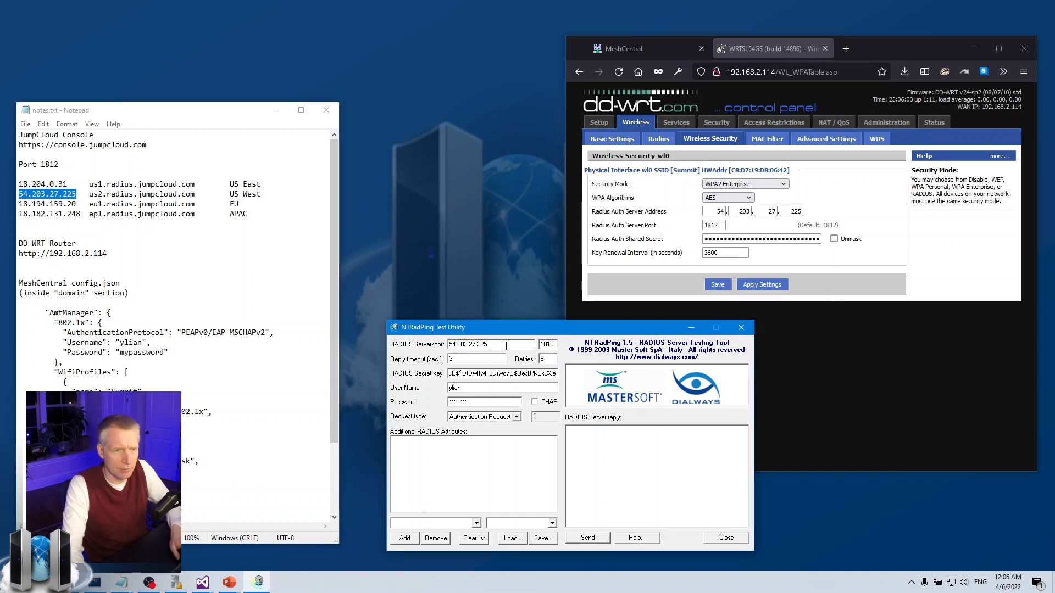
Check the RADIUS port in NTRadPing, append 2 to the user name and send a test authentication request
drag(541, 344, 561, 344)
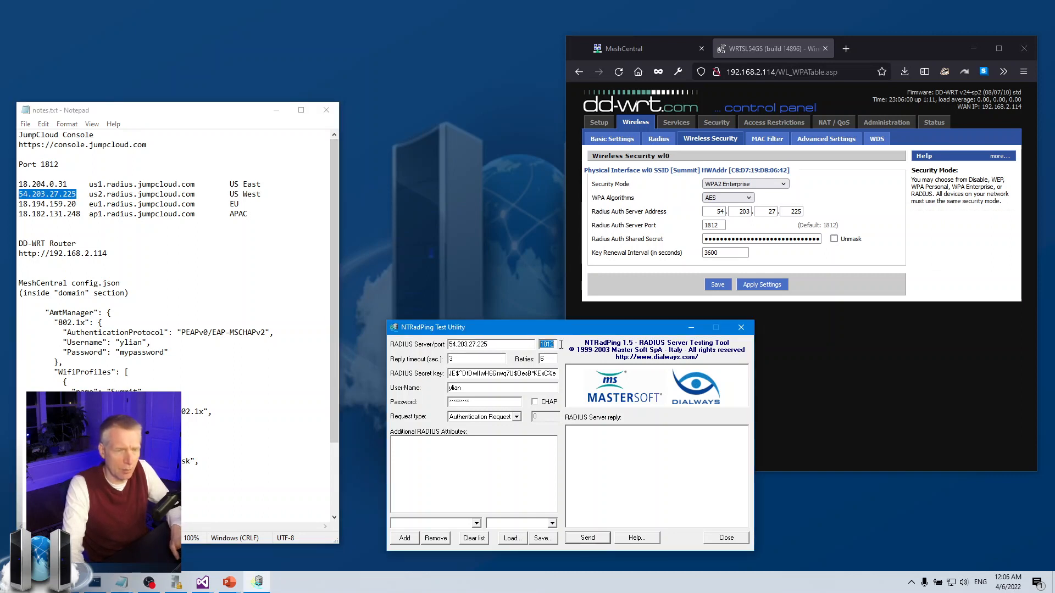
click(555, 344)
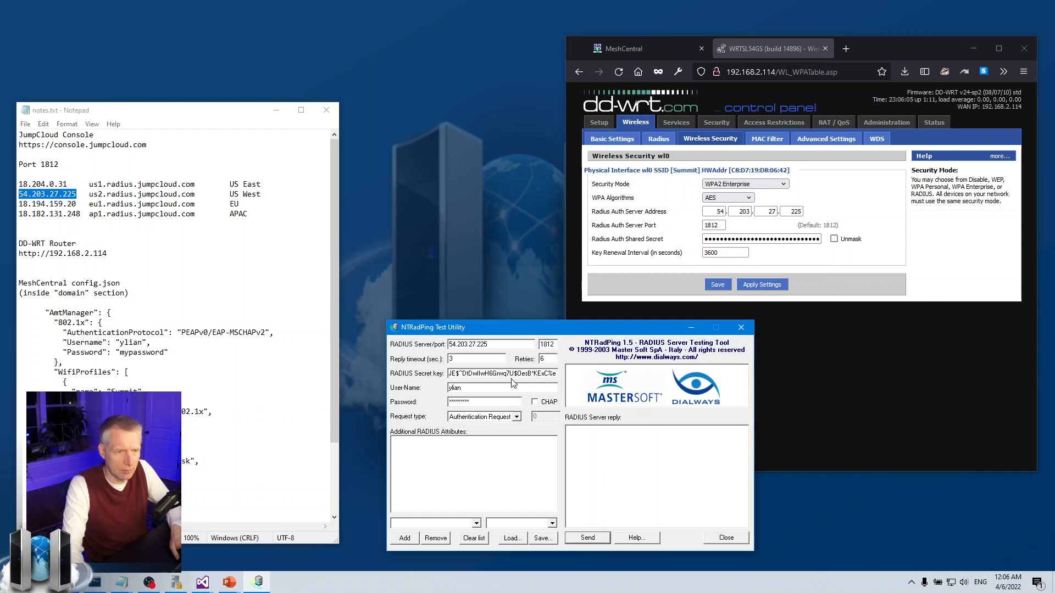
drag(466, 388, 445, 388)
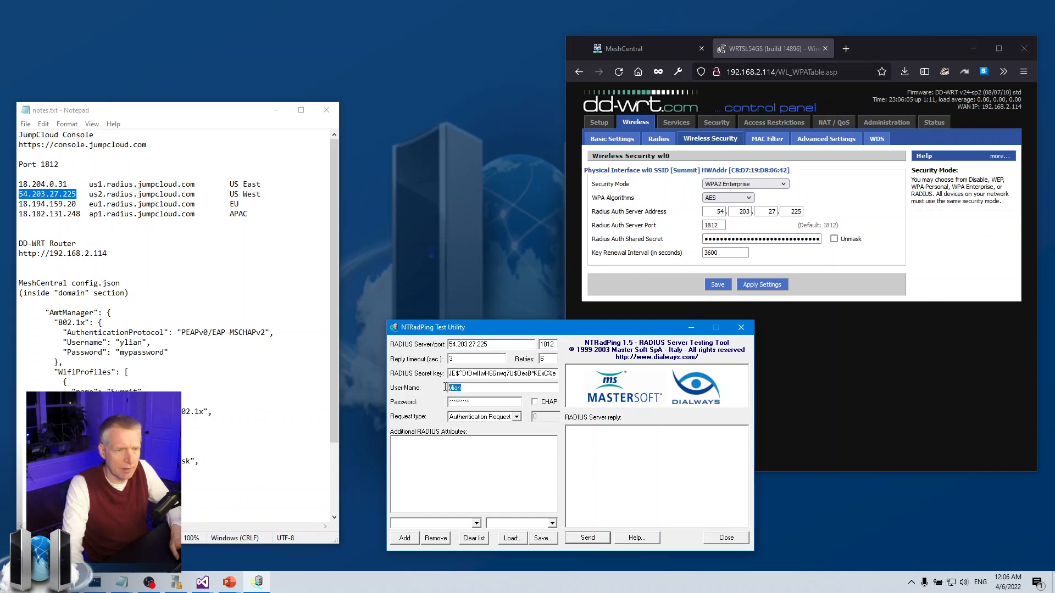
click(476, 387)
text(2)
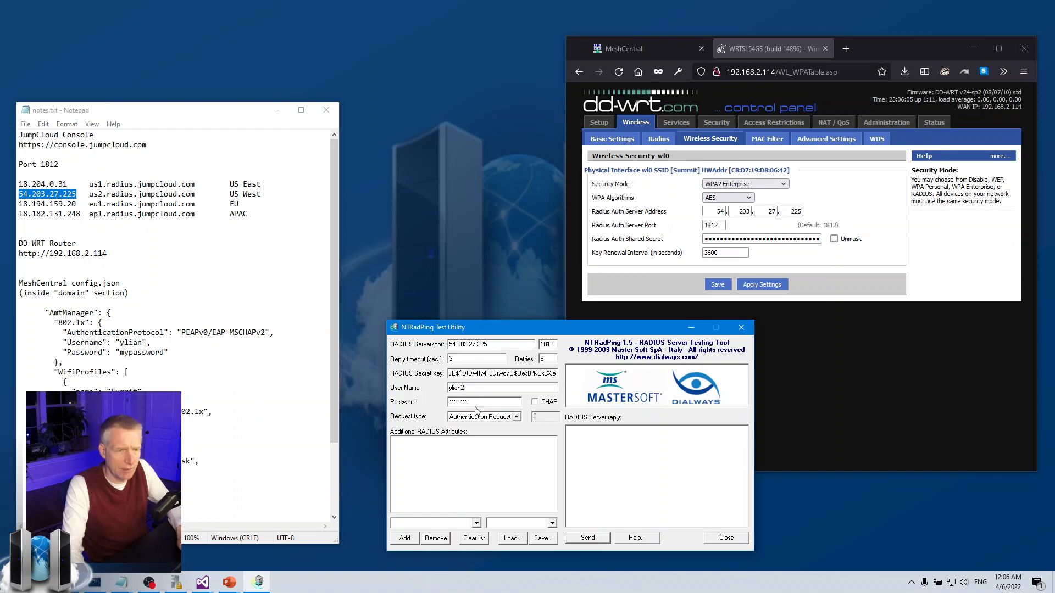
click(585, 539)
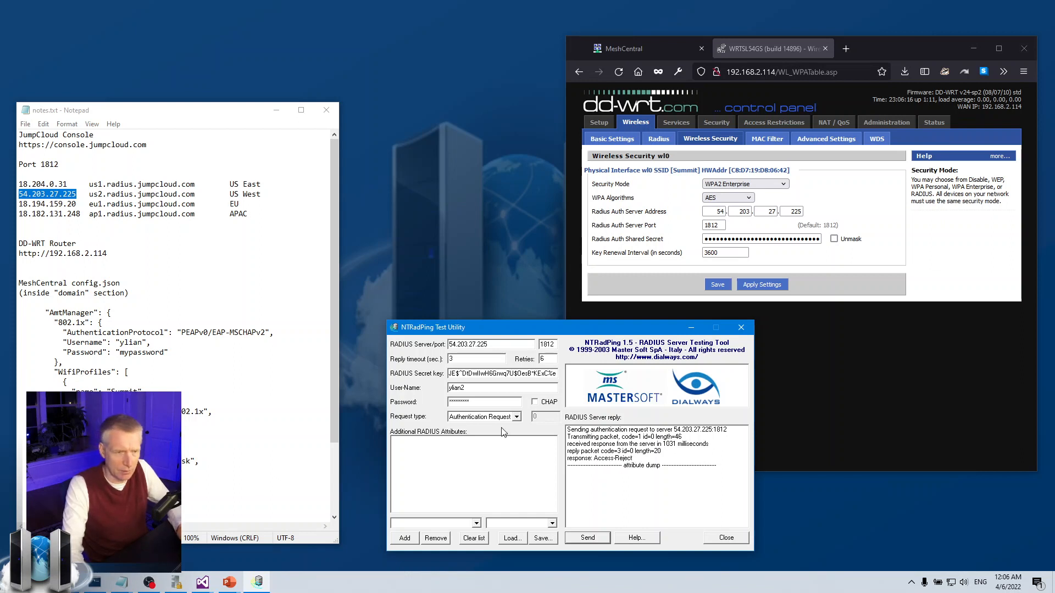
Remove the trailing 2 from the NTRadPing user name and send the authentication request again
click(475, 389)
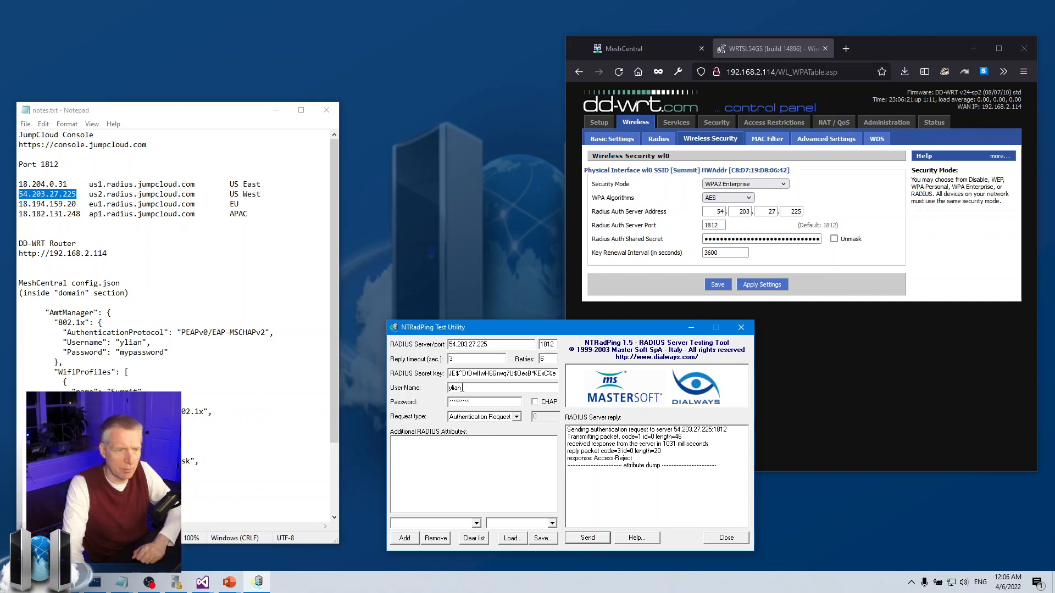
key(BackSpace)
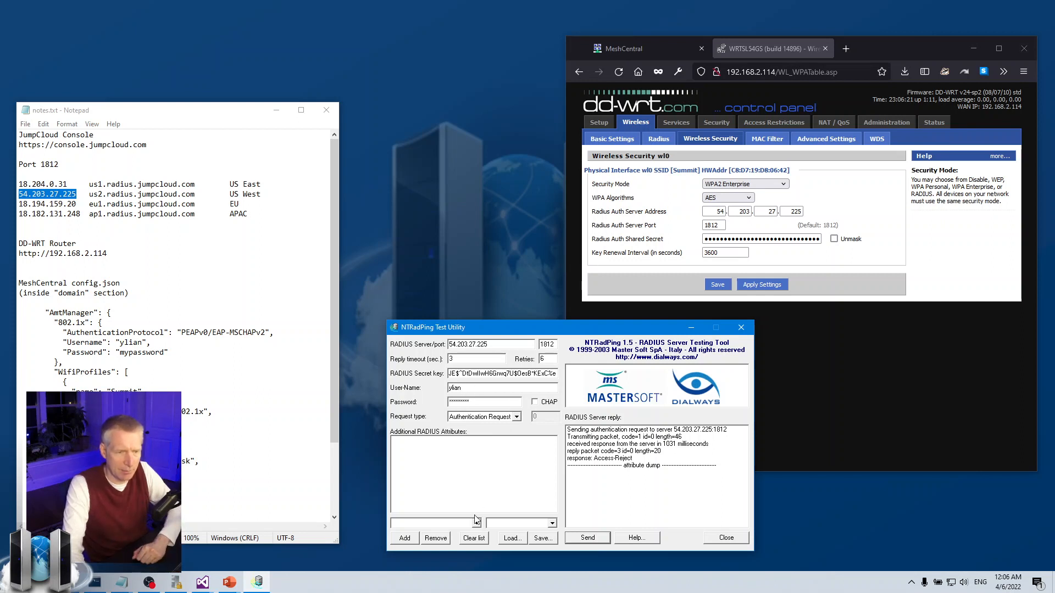
click(579, 538)
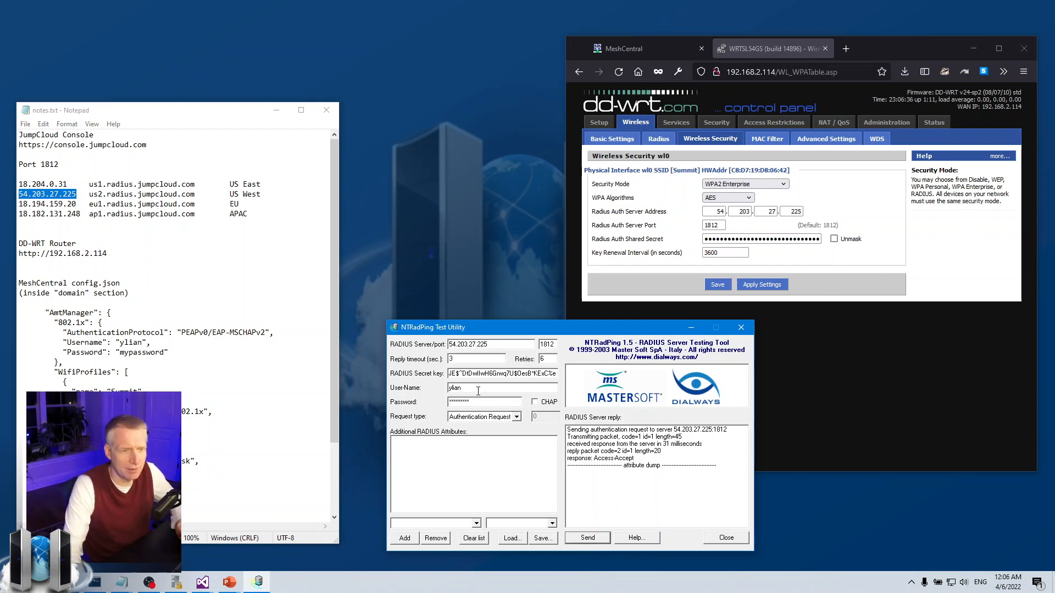
Review the user name and password fields used for the RADIUS authentication request in NTRadPing
drag(475, 391, 428, 391)
drag(490, 403, 412, 405)
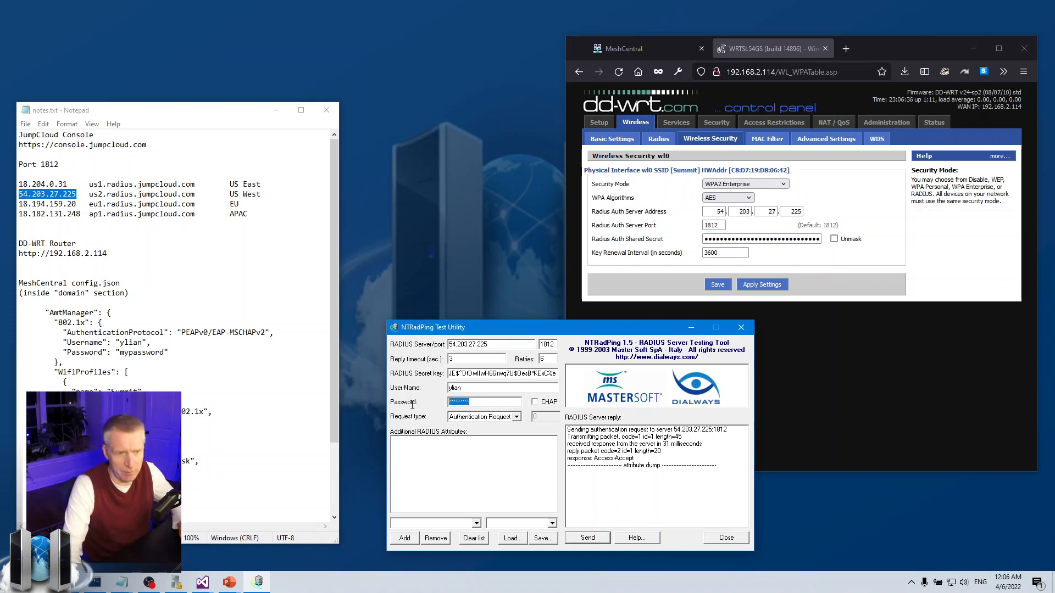
click(474, 387)
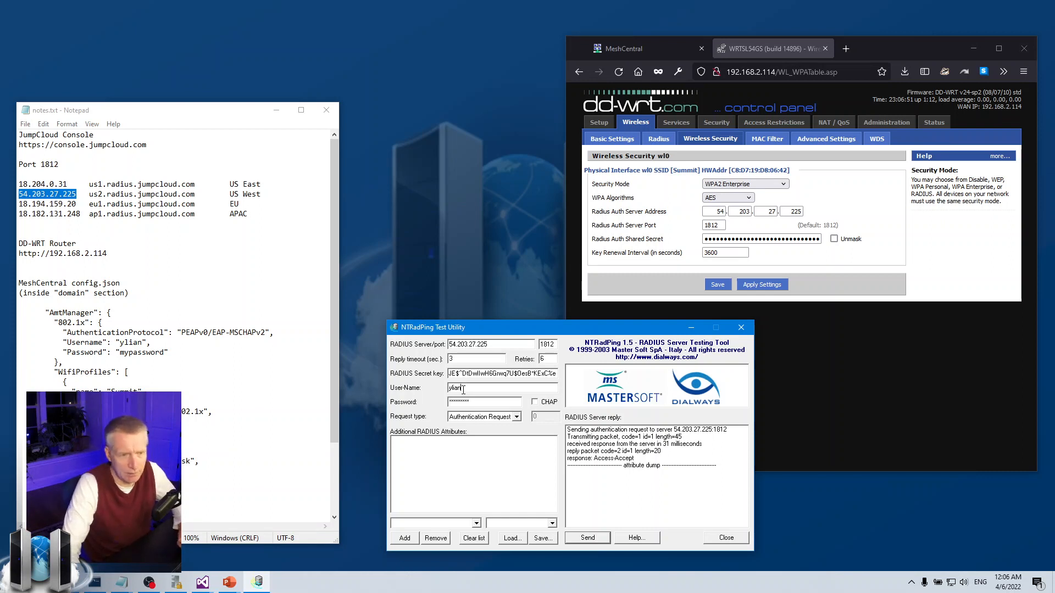
drag(463, 390, 436, 390)
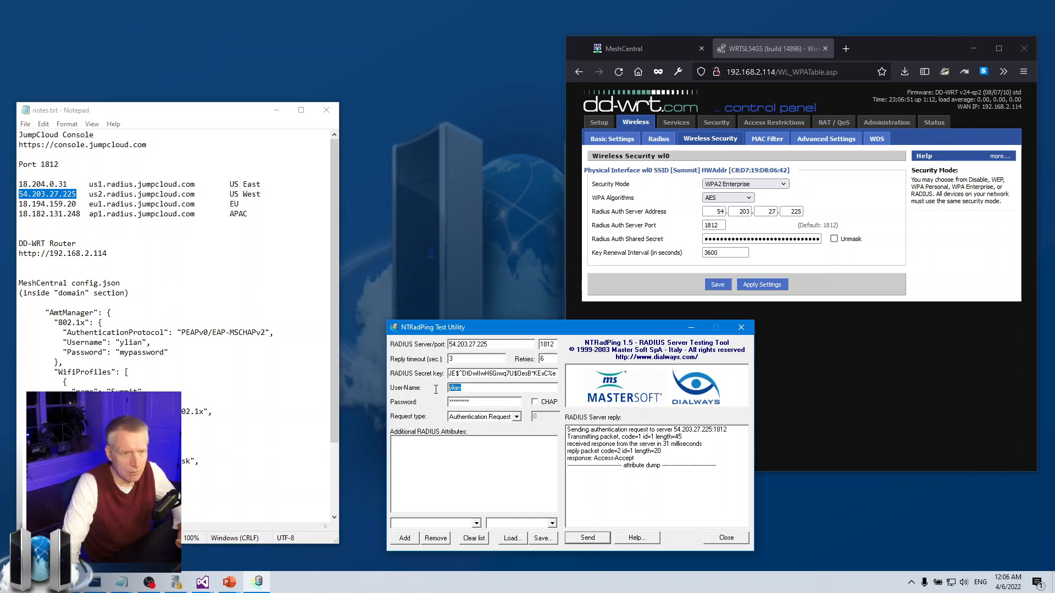
click(474, 399)
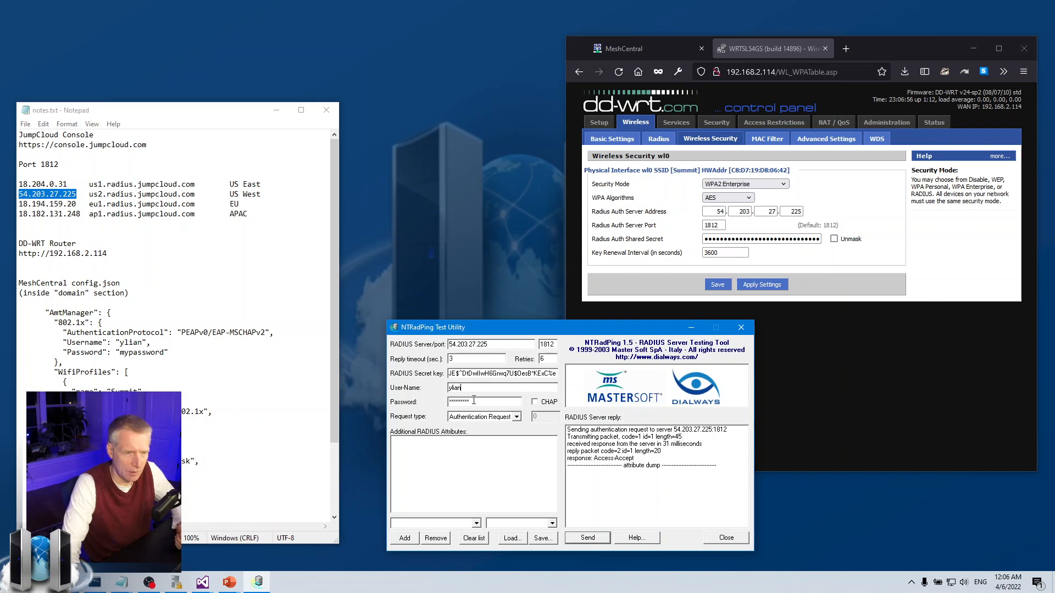
click(495, 402)
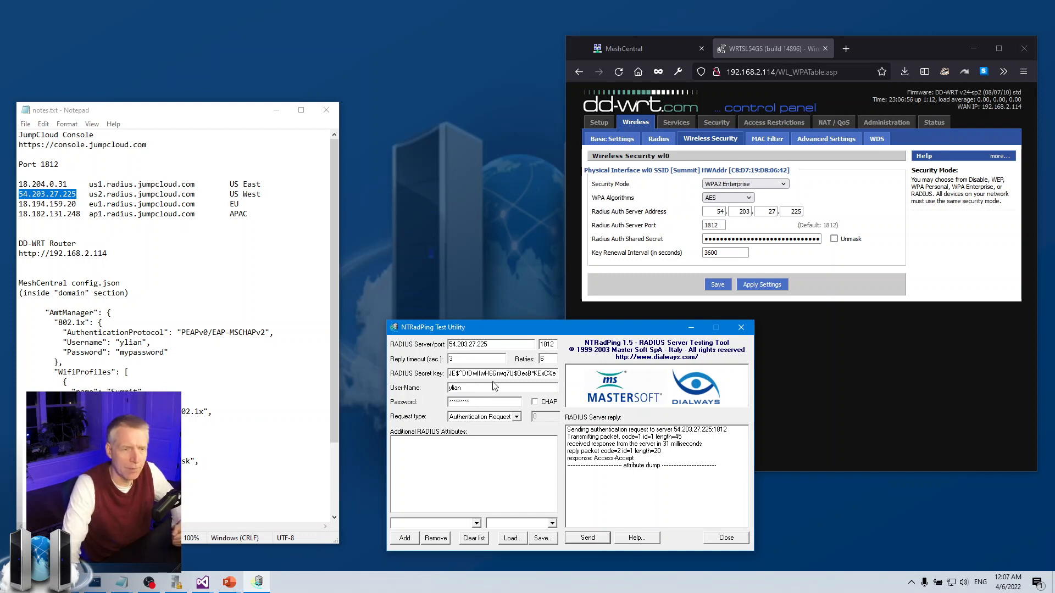
Close NTRadPing, minimize the router's browser window and bring the notes into focus
click(741, 328)
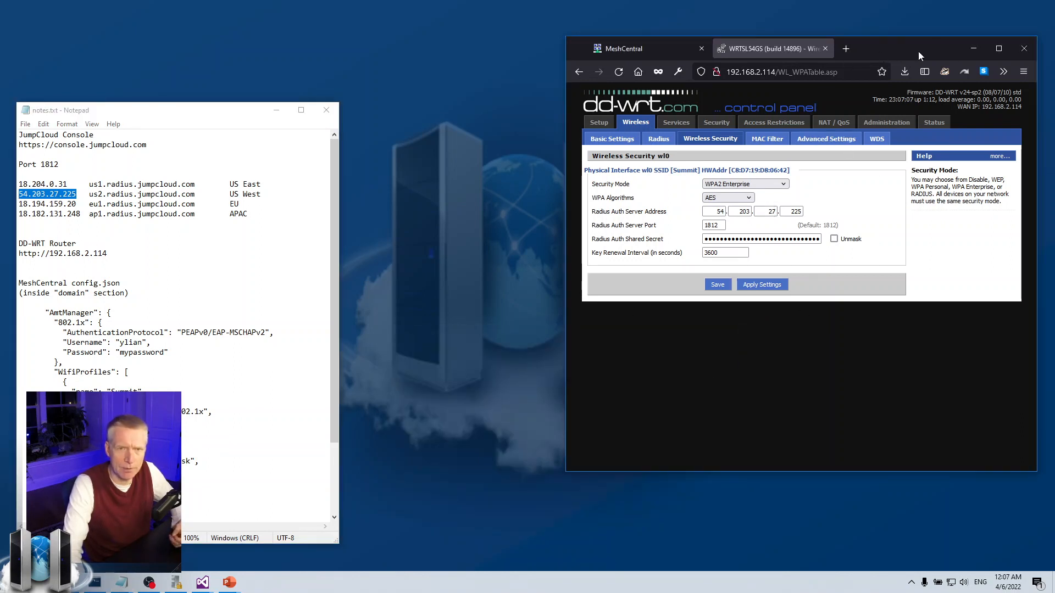
click(971, 48)
click(247, 236)
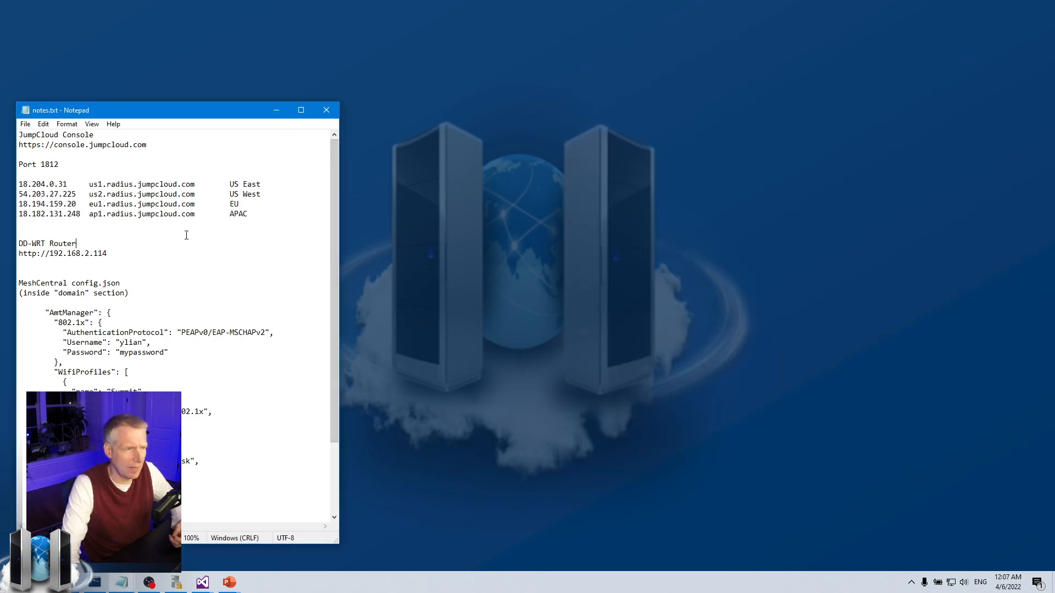
Reposition the notes window so the whole MeshCentral config.json sample is uncovered, and point out its AmtManager section
drag(93, 239, 108, 256)
click(117, 272)
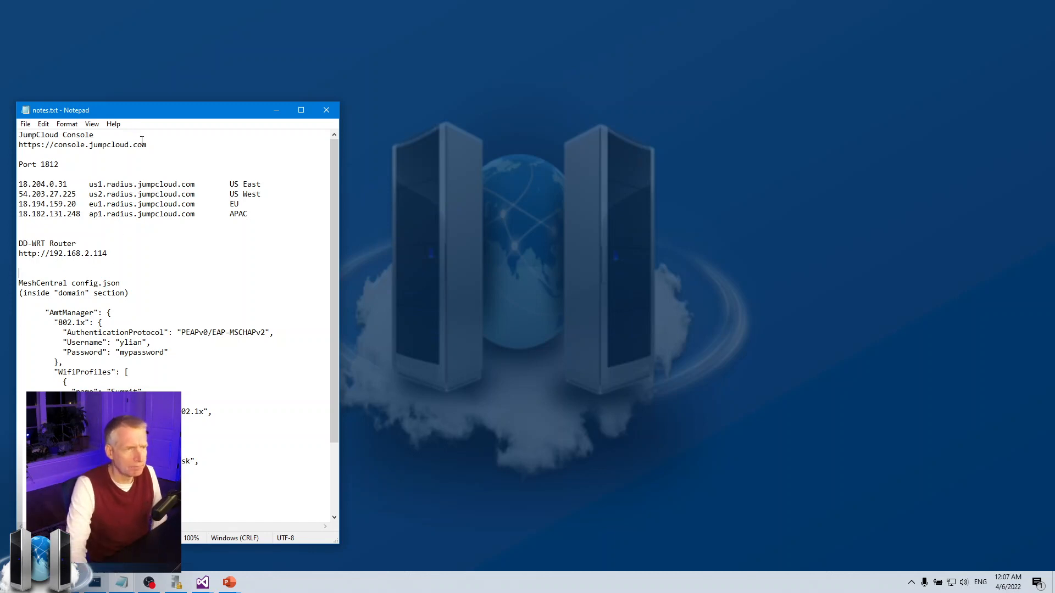
drag(137, 103, 137, 19)
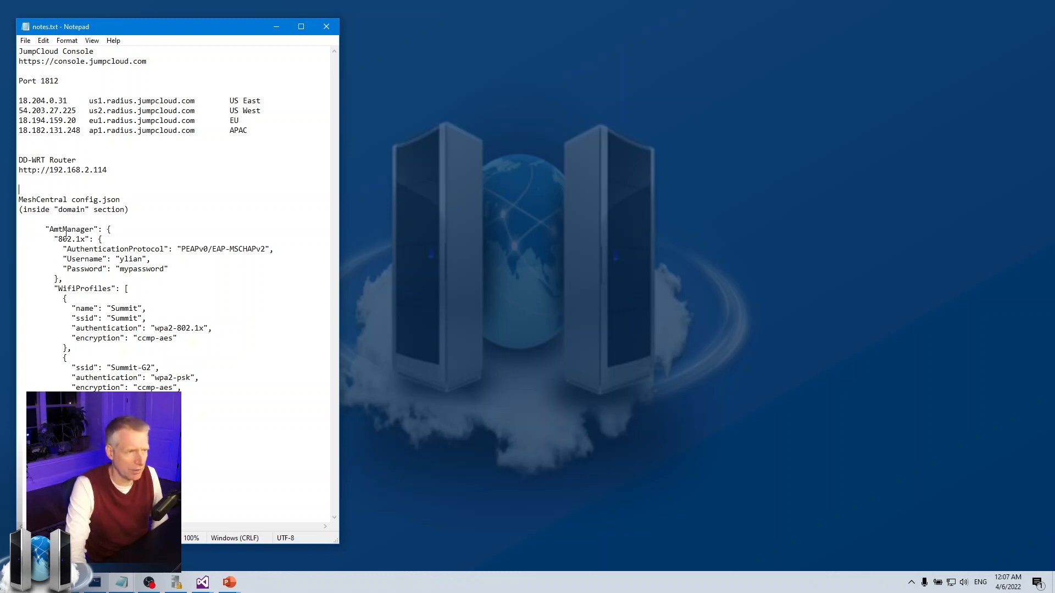
drag(45, 229, 111, 225)
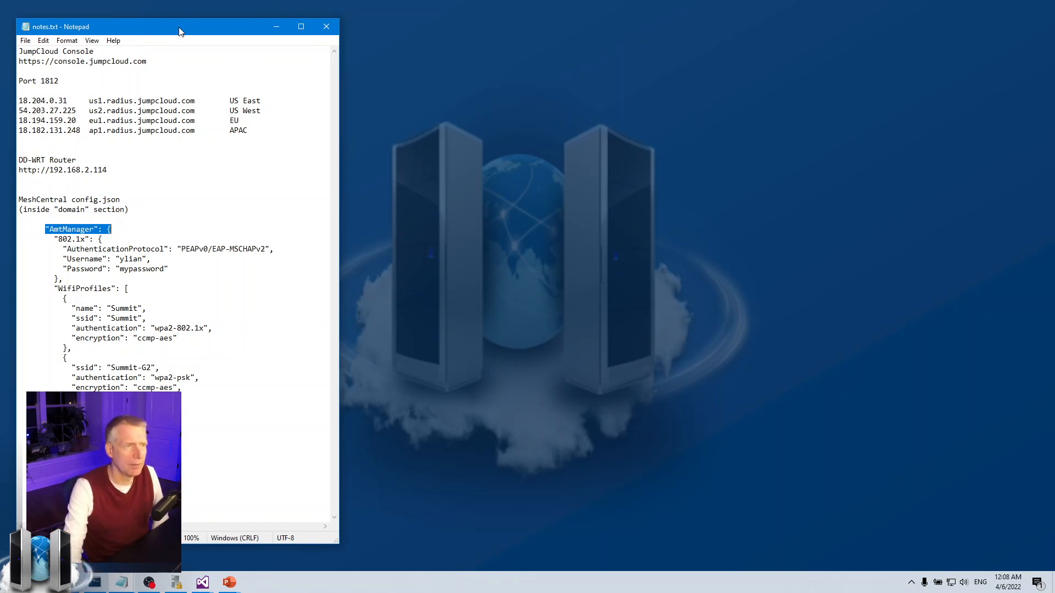
drag(179, 31, 326, 33)
click(259, 252)
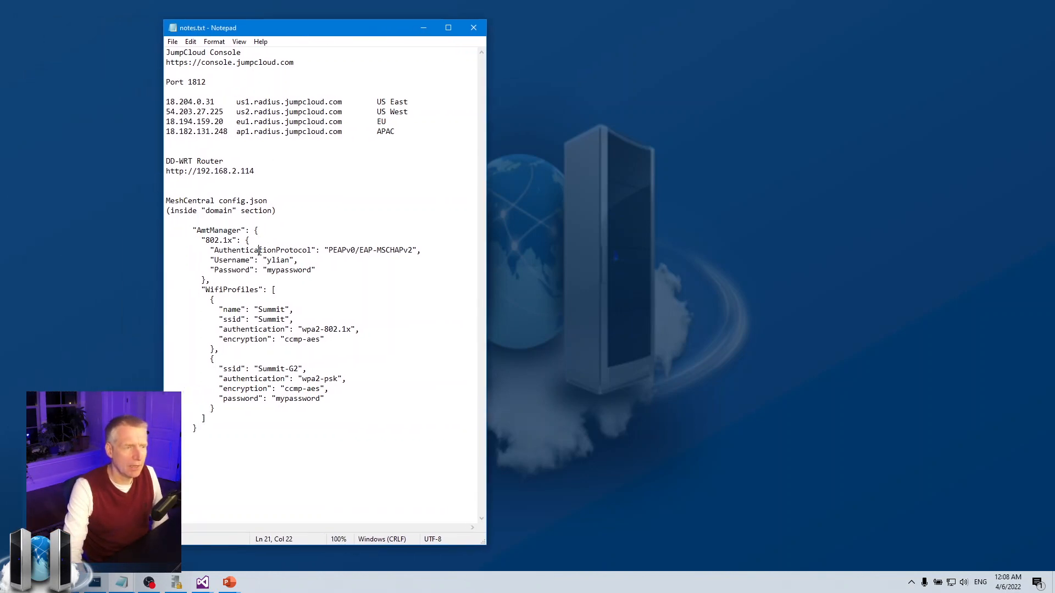
Highlight the 802.1x block inside AmtManager and its authentication protocol value PEAPv0/EAP-MSCHAPv2 in the notes
click(201, 240)
drag(201, 240, 247, 280)
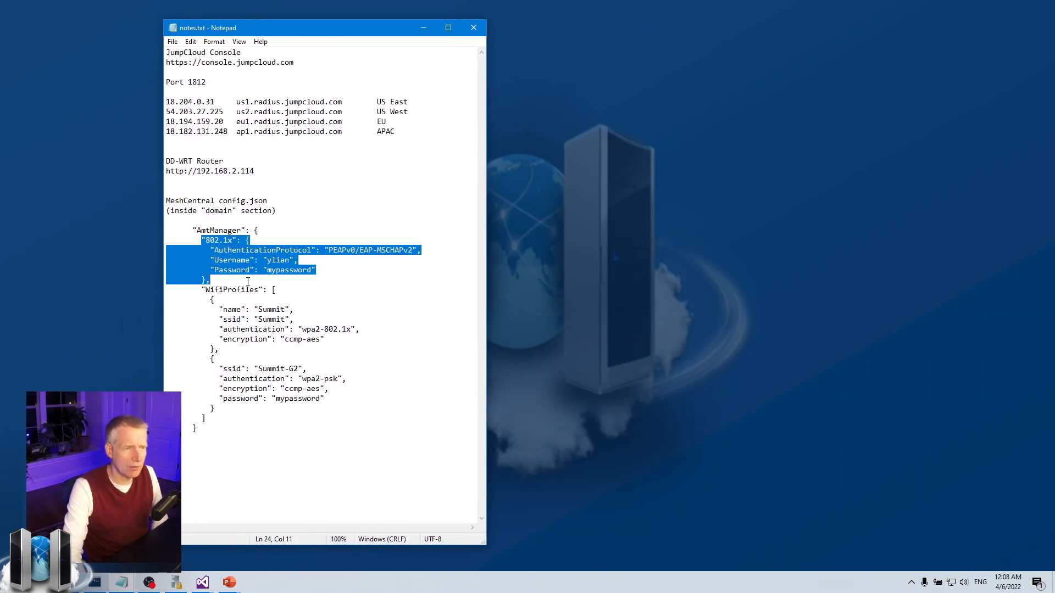
click(250, 282)
drag(201, 240, 259, 284)
click(259, 283)
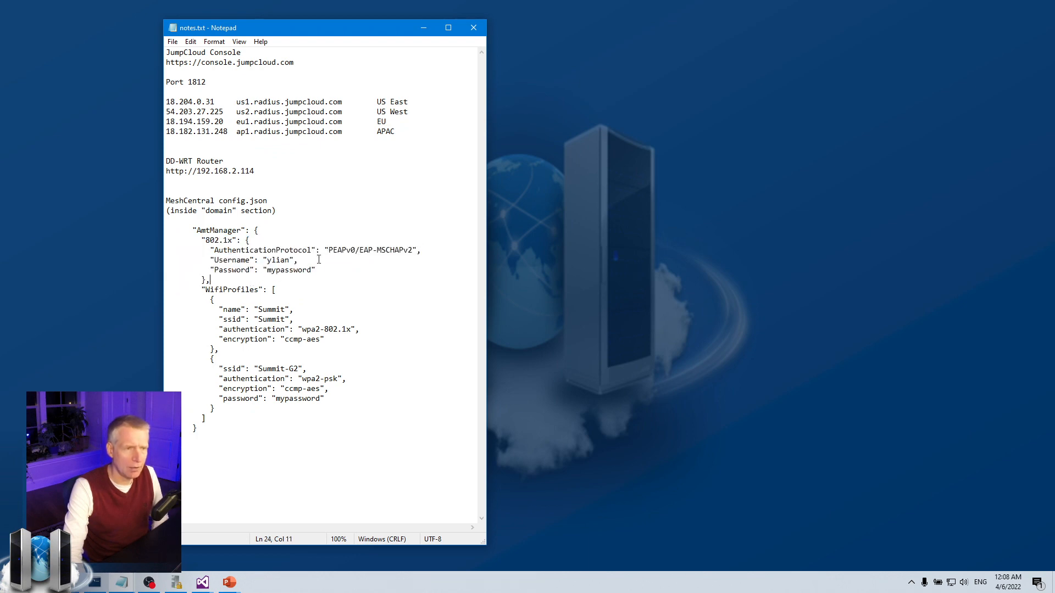
drag(329, 250, 413, 253)
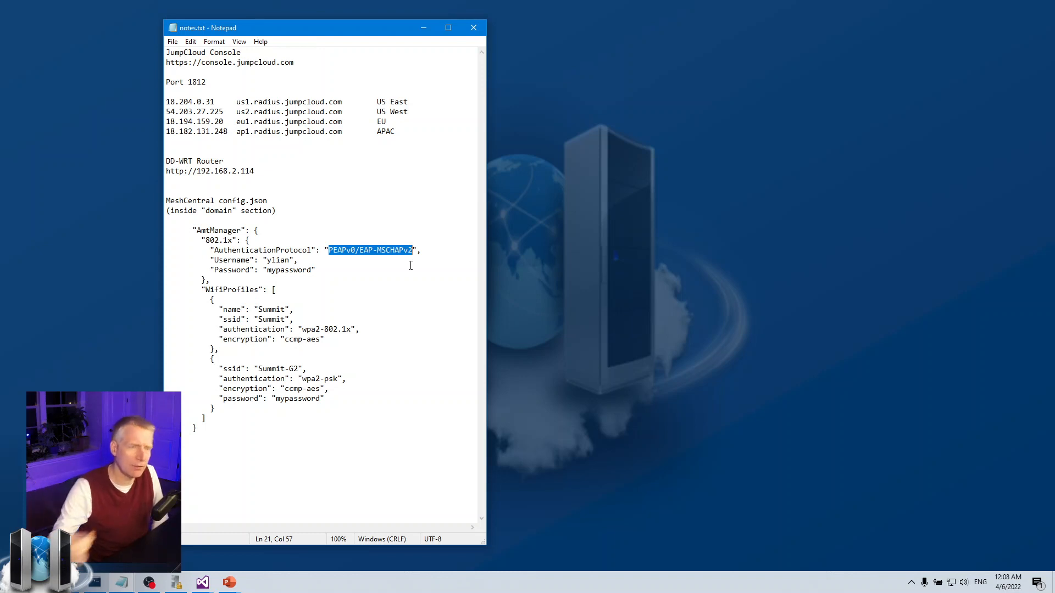
Highlight the protocol, username and password lines in the notes' 802.1x block, and the whole block with its braces
click(391, 267)
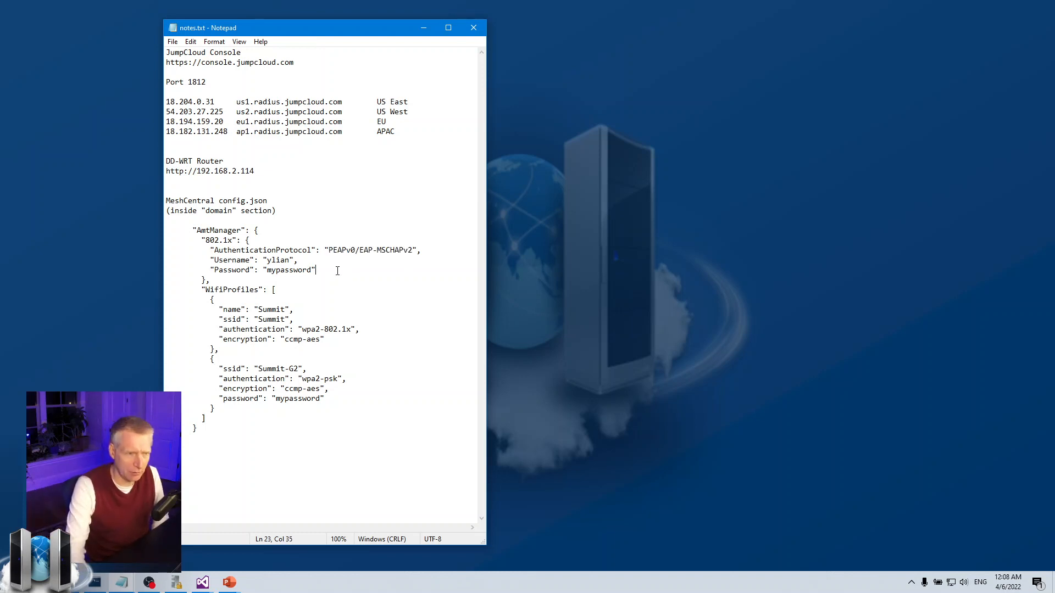
drag(328, 250, 413, 251)
click(413, 251)
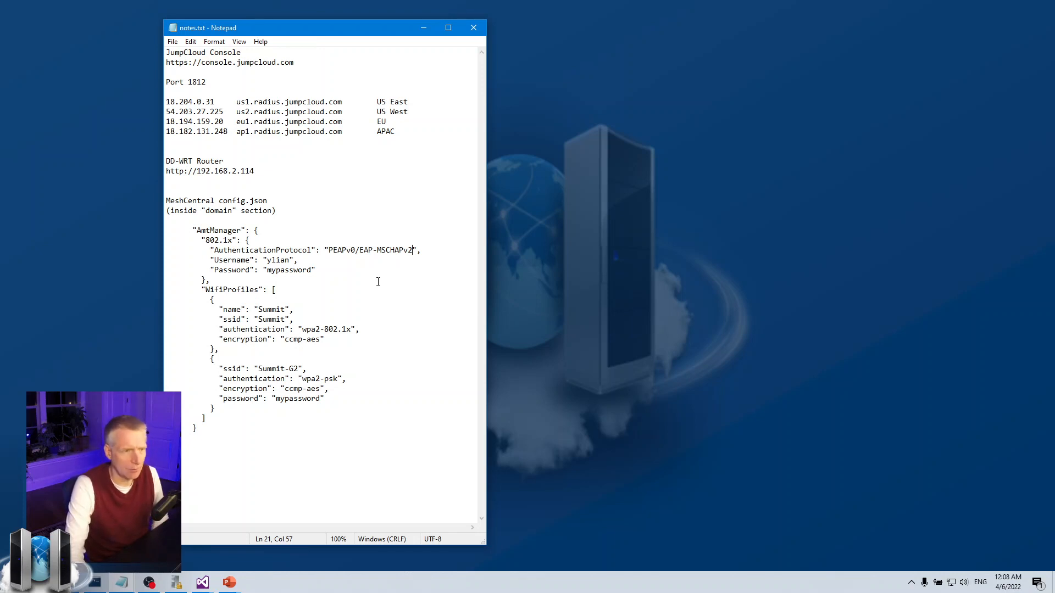
drag(209, 260, 155, 250)
click(330, 270)
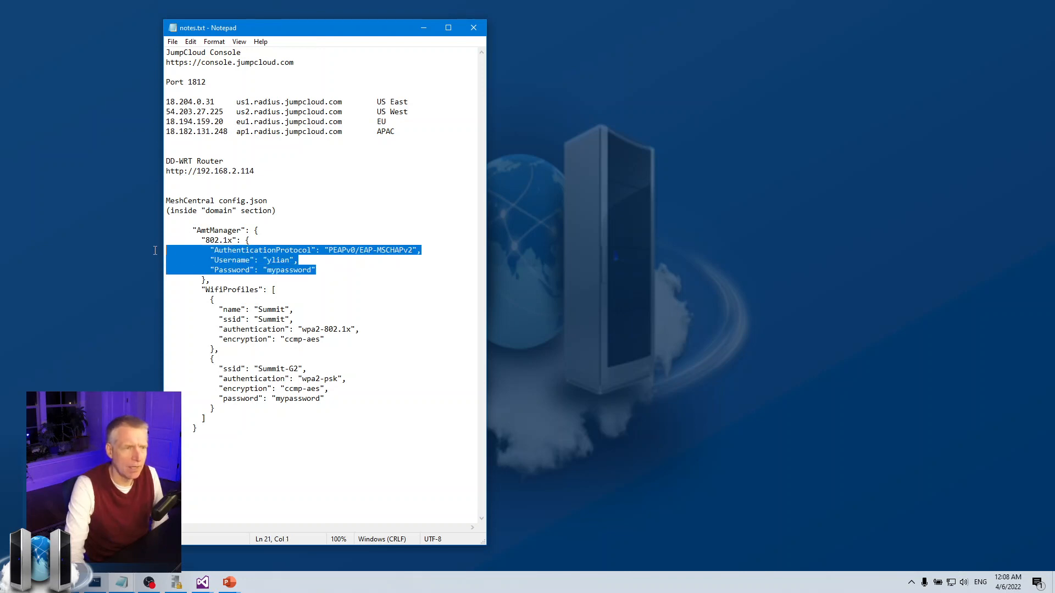
click(277, 280)
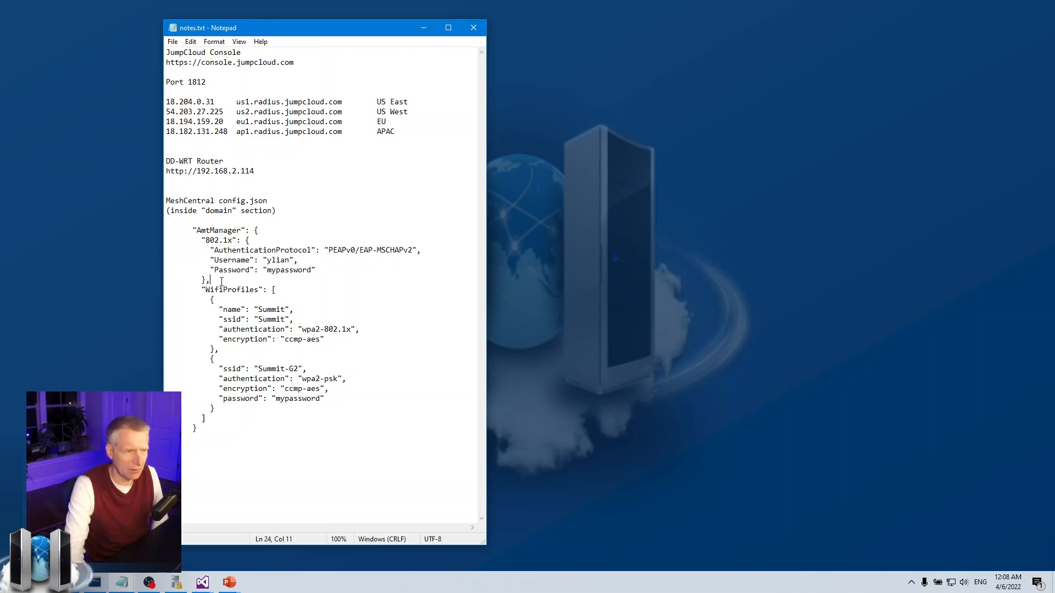
drag(223, 281, 137, 240)
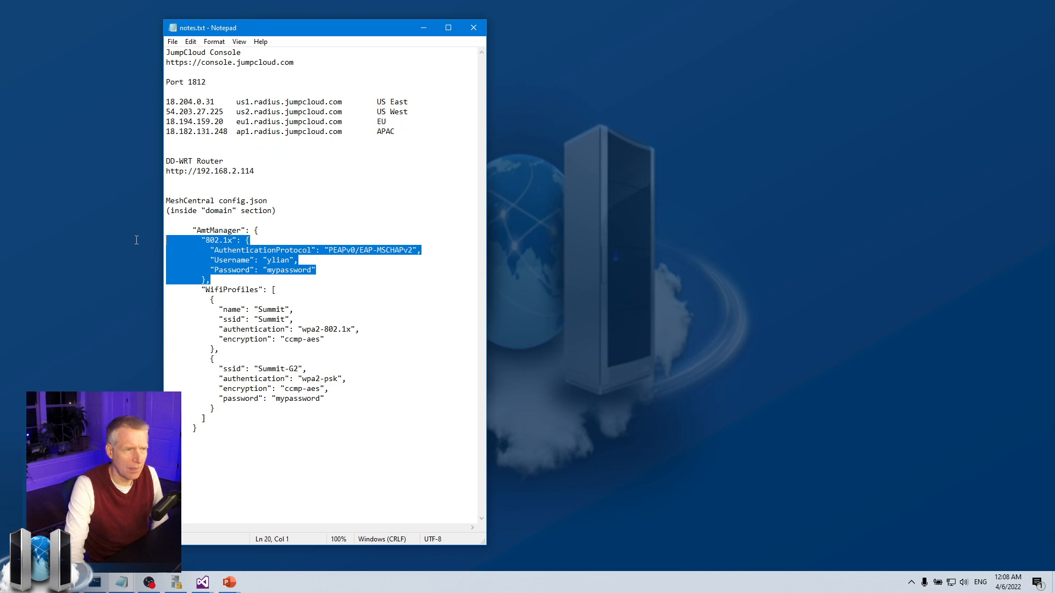
click(285, 278)
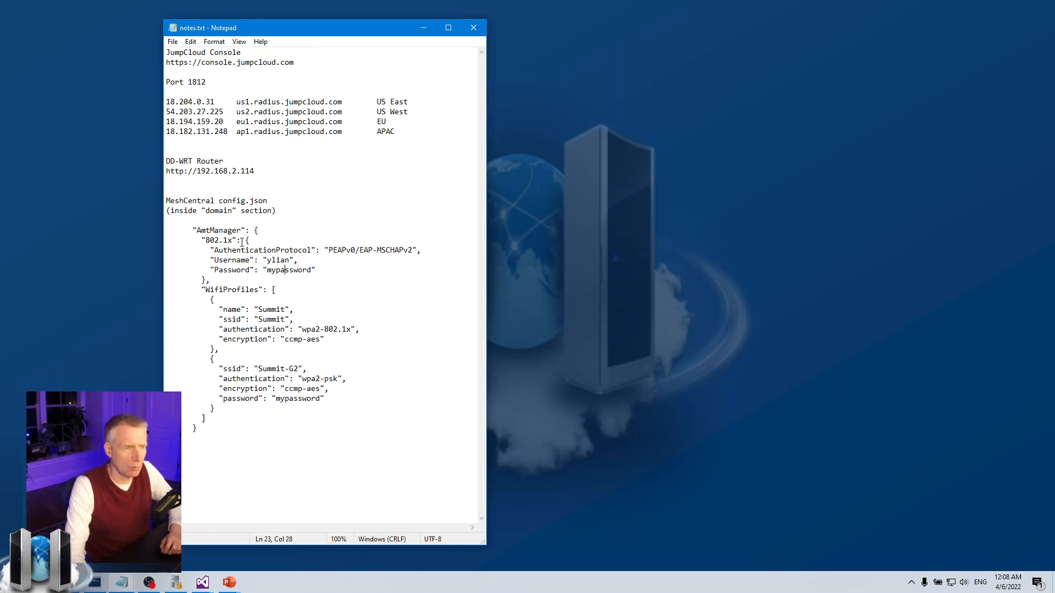
Point out the Username and Password entries under 802.1x in the notes, and the block that holds them
double_click(277, 262)
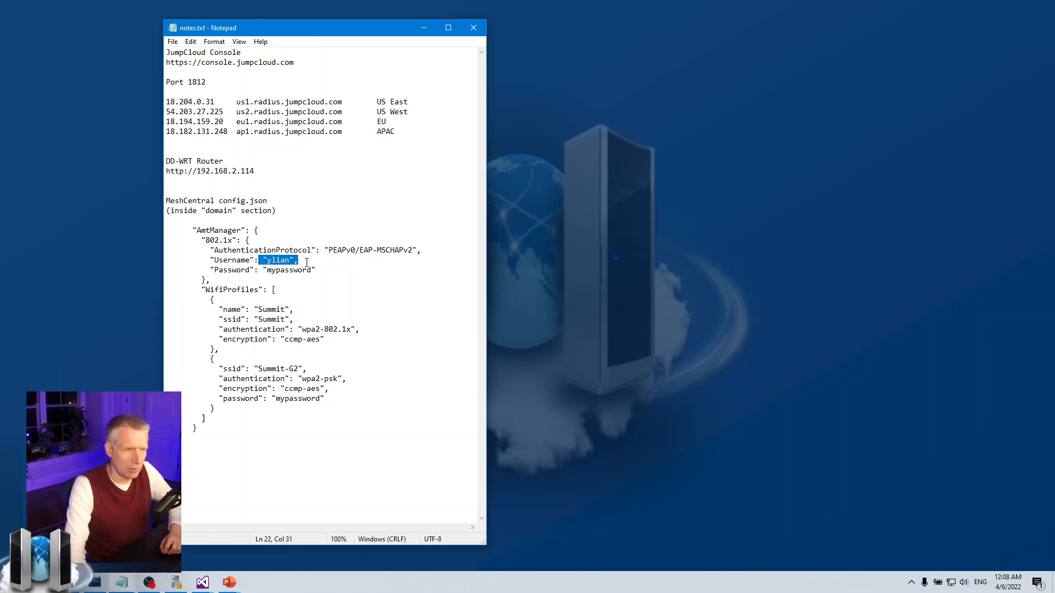
click(298, 270)
click(328, 287)
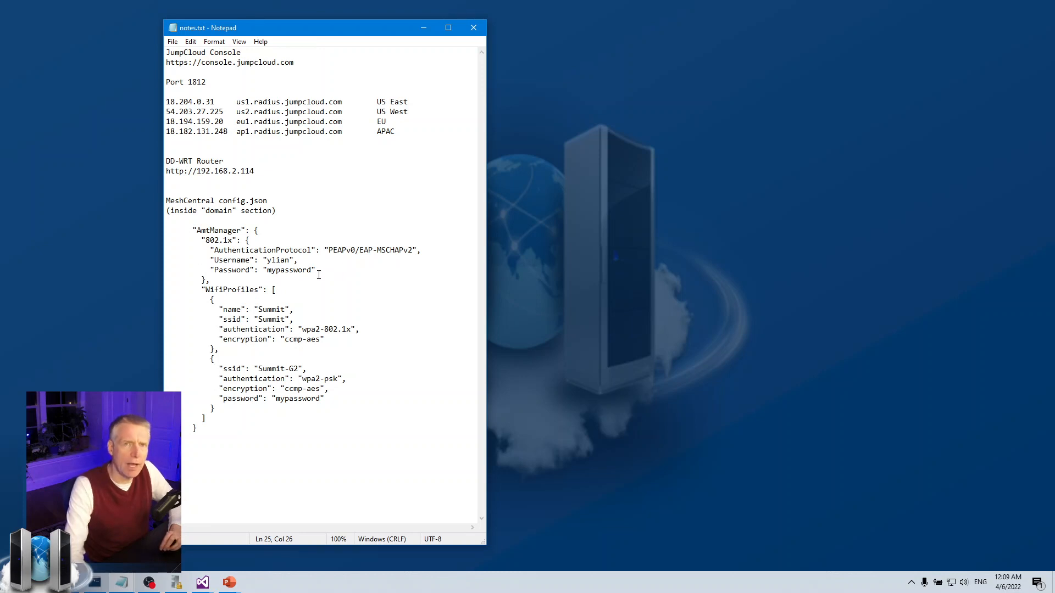
drag(261, 227, 220, 280)
click(270, 299)
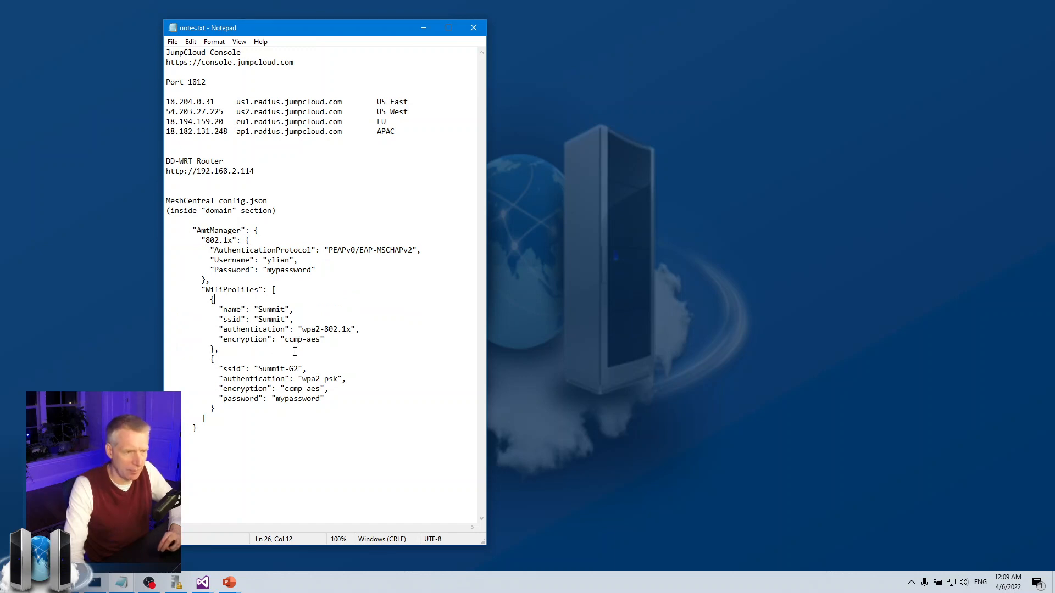
Compare the wpa2-psk profile's authentication and password entries with the wpa2-802.1x authentication value and the 802.1x credential lines in the notes
drag(303, 379, 338, 378)
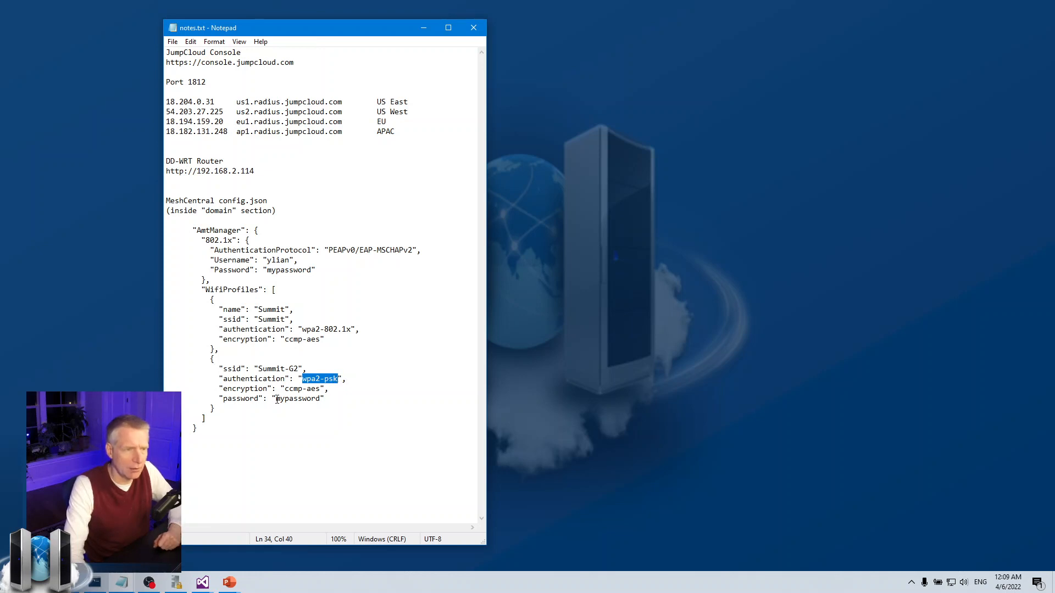
drag(276, 398, 321, 398)
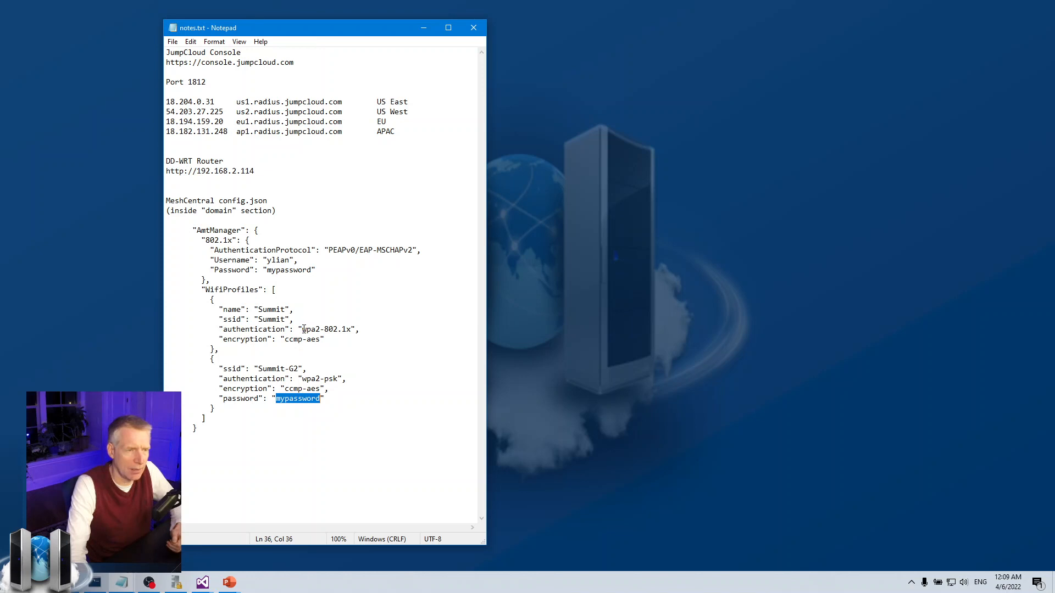
drag(302, 329, 352, 330)
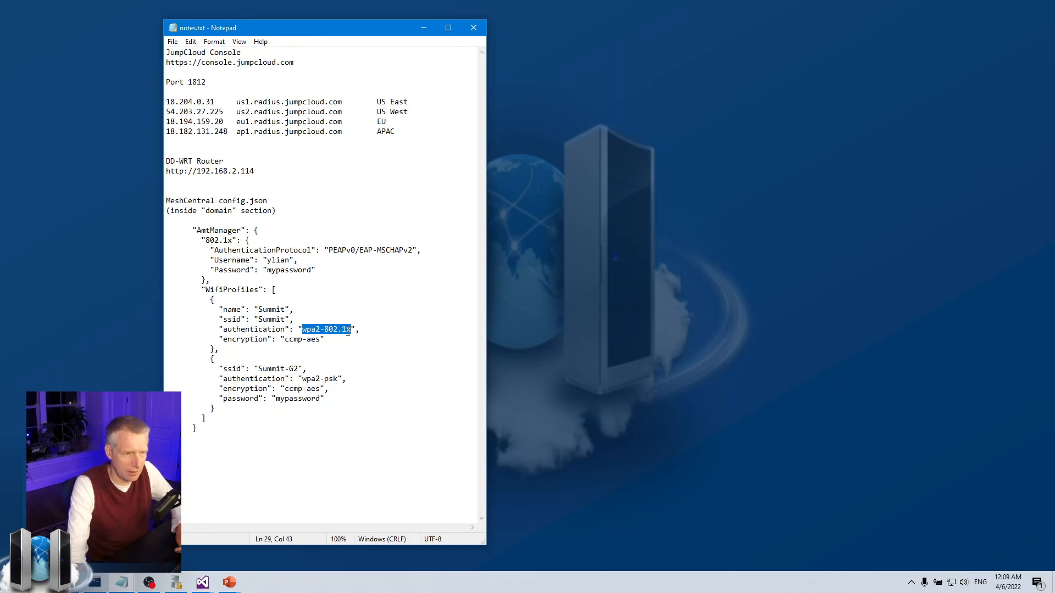
click(325, 328)
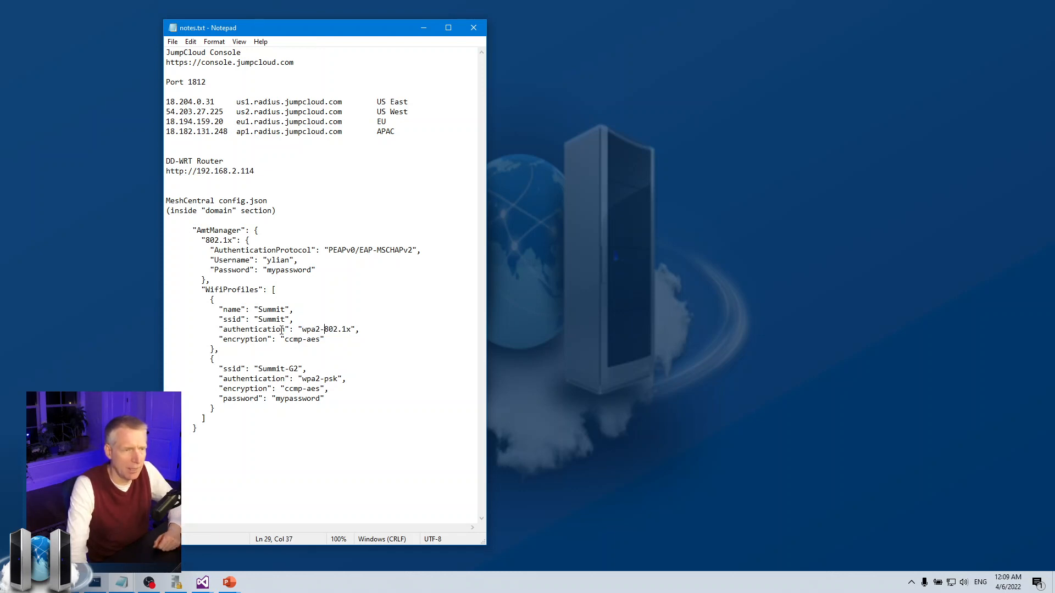
drag(325, 332, 353, 330)
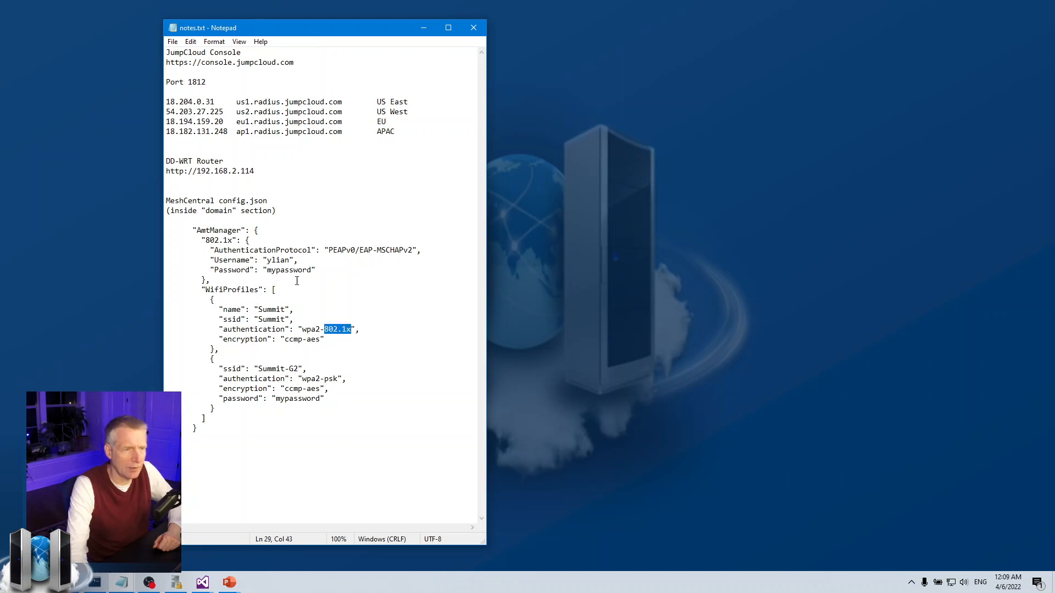
drag(325, 271, 143, 251)
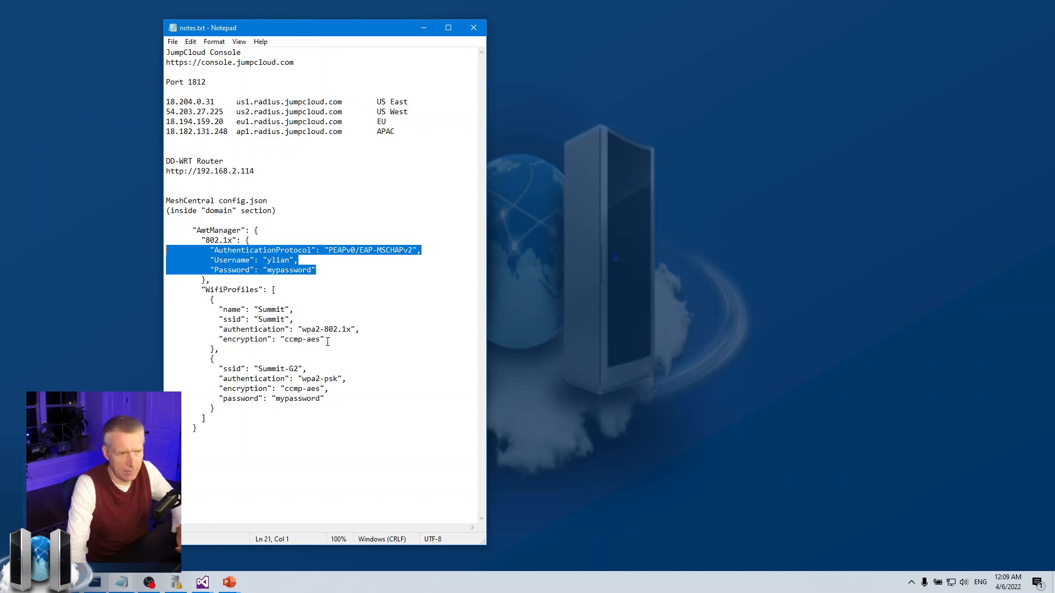
Highlight the name line of the Summit Wi-Fi profile and the ssid line of the Summit-G2 profile for comparison
drag(219, 309, 141, 312)
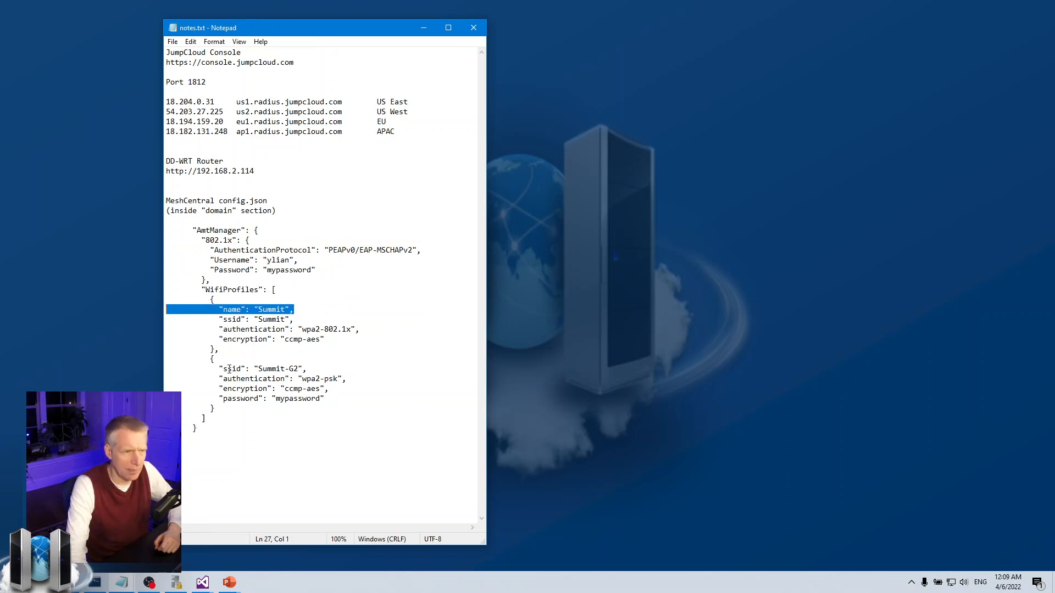
drag(223, 369, 319, 368)
click(321, 368)
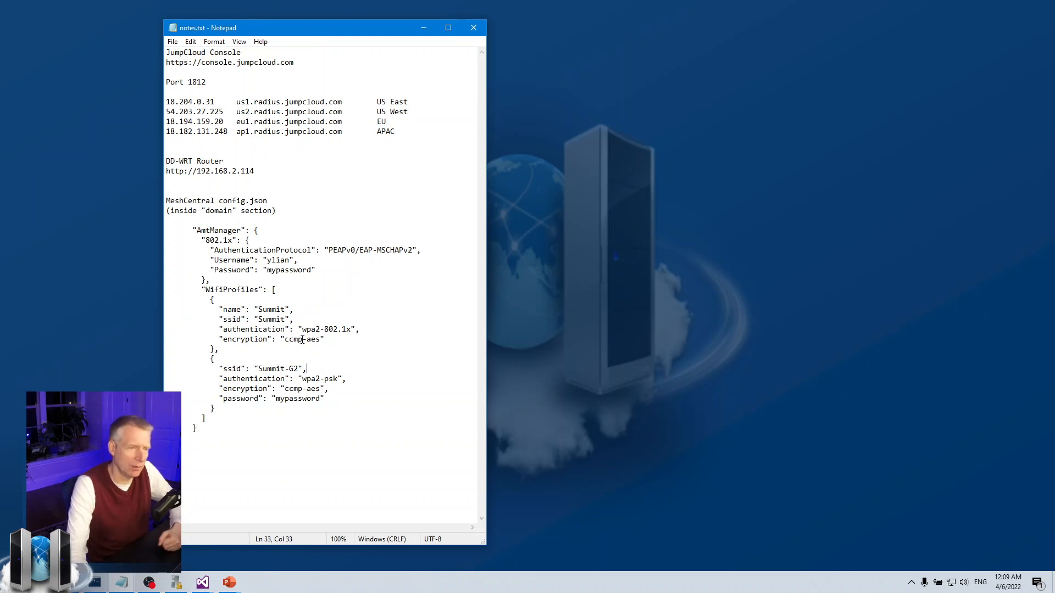
drag(299, 312, 137, 312)
click(299, 311)
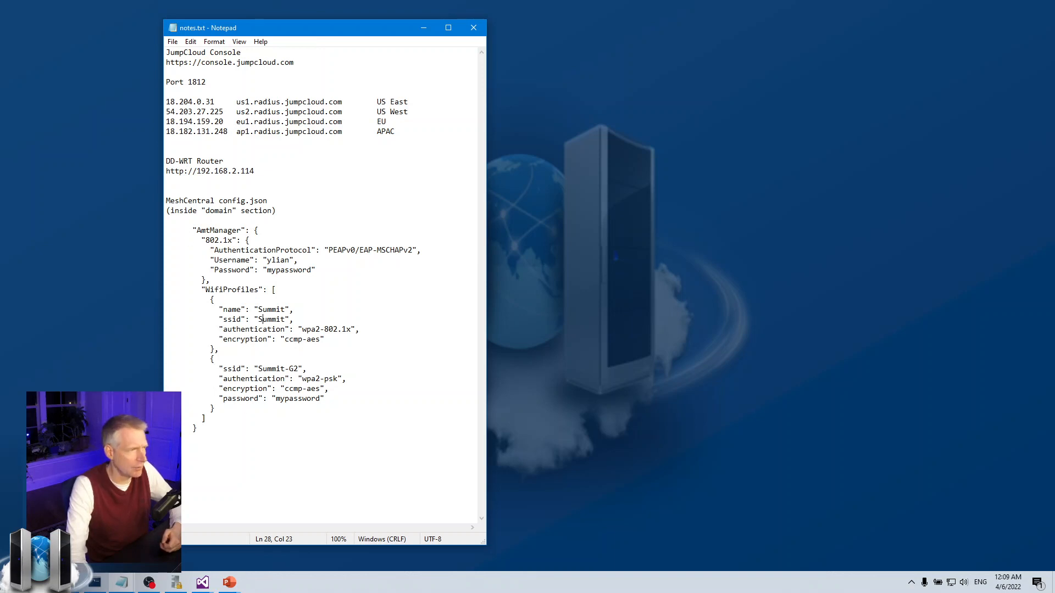
Switch to Firefox, open the Central MeshCentral site in a new tab, and place the narrowed browser beside the server's command window
drag(0, 124, 276, 20)
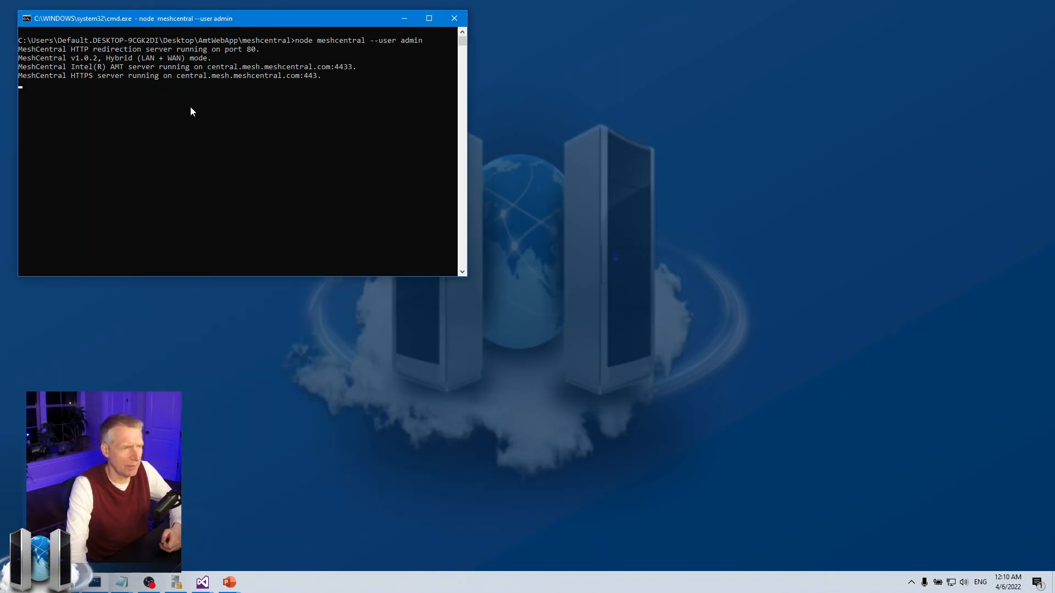
click(67, 582)
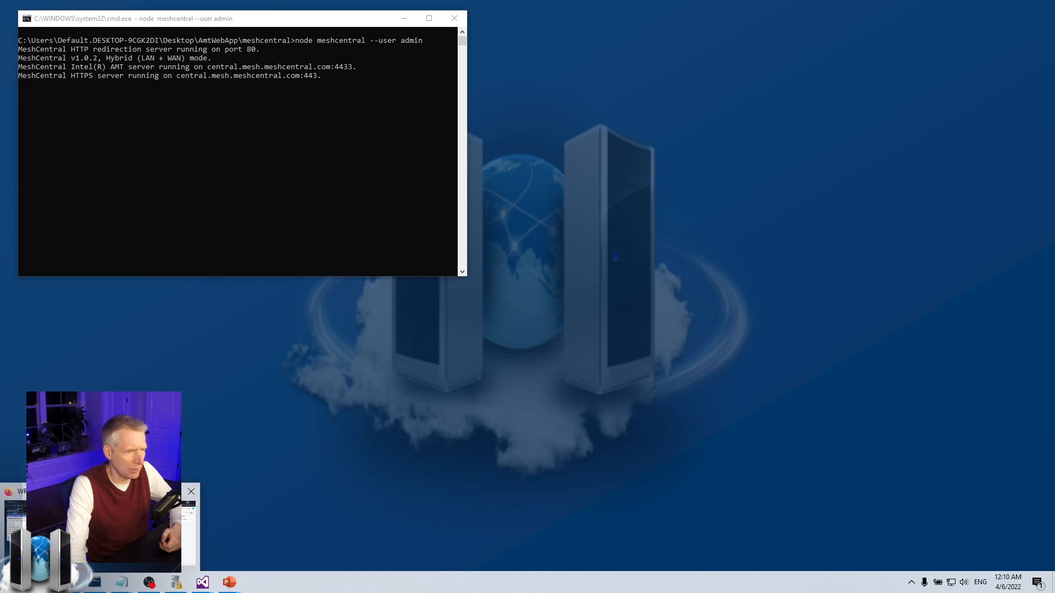
click(150, 530)
click(239, 48)
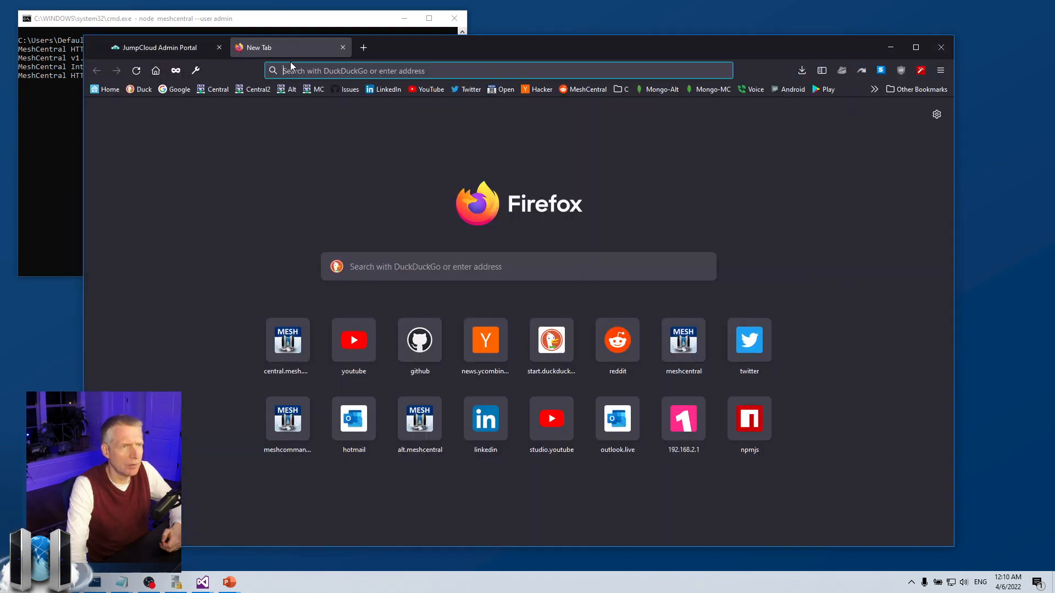
click(223, 90)
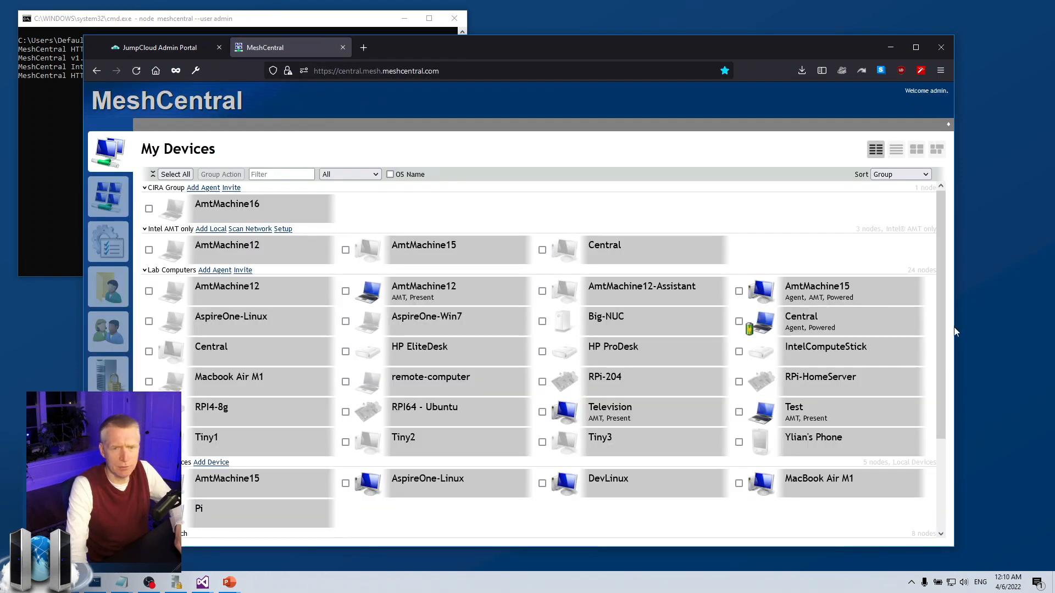
drag(955, 326, 755, 330)
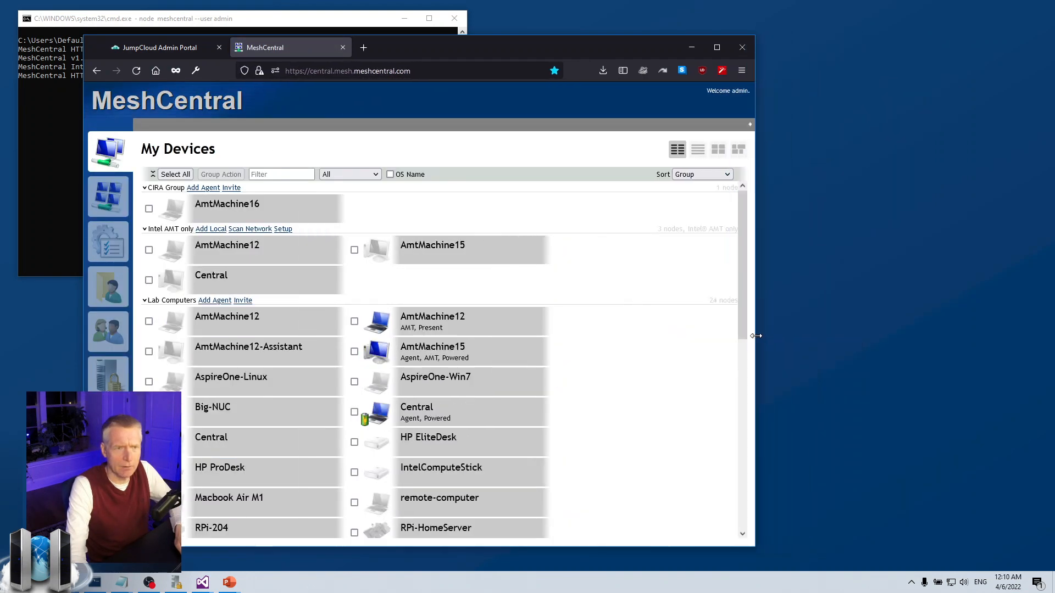
drag(470, 47, 738, 56)
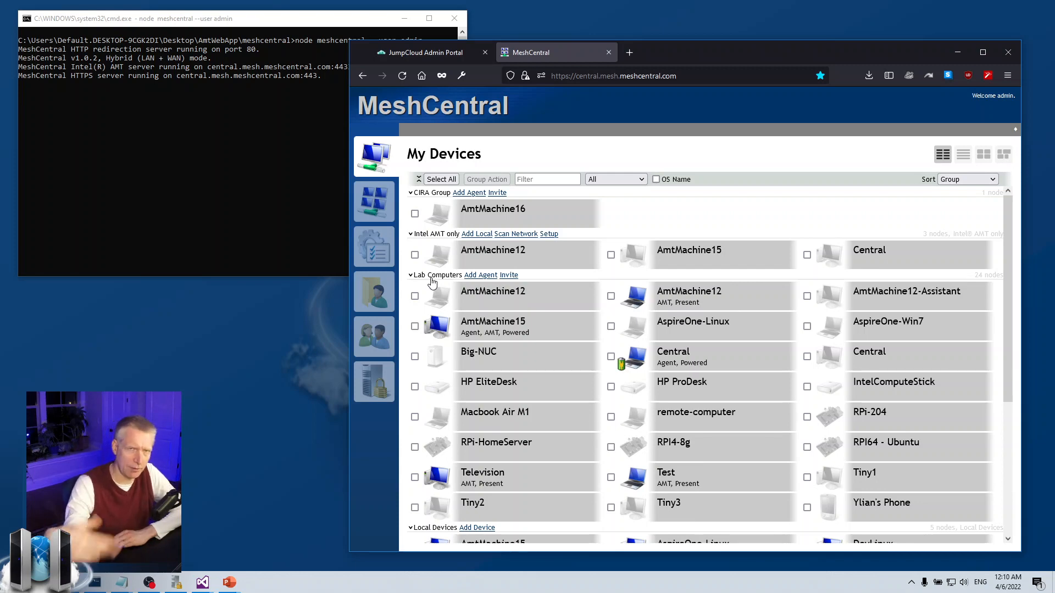
Check the Intel AMT policy of the Lab Computers group, and open the AmtMachine15 device from the device list
click(453, 277)
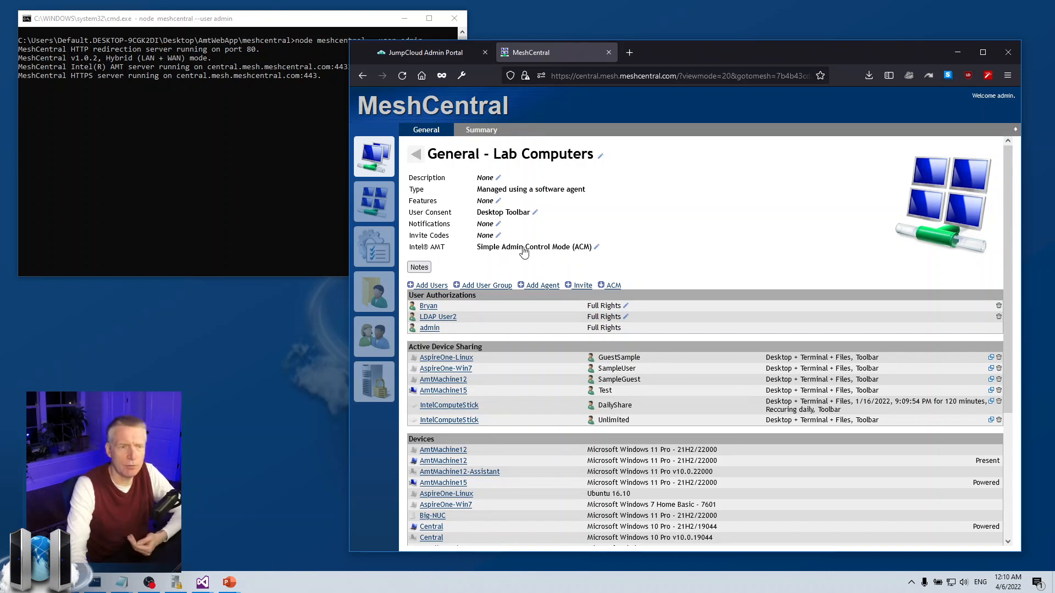
click(415, 155)
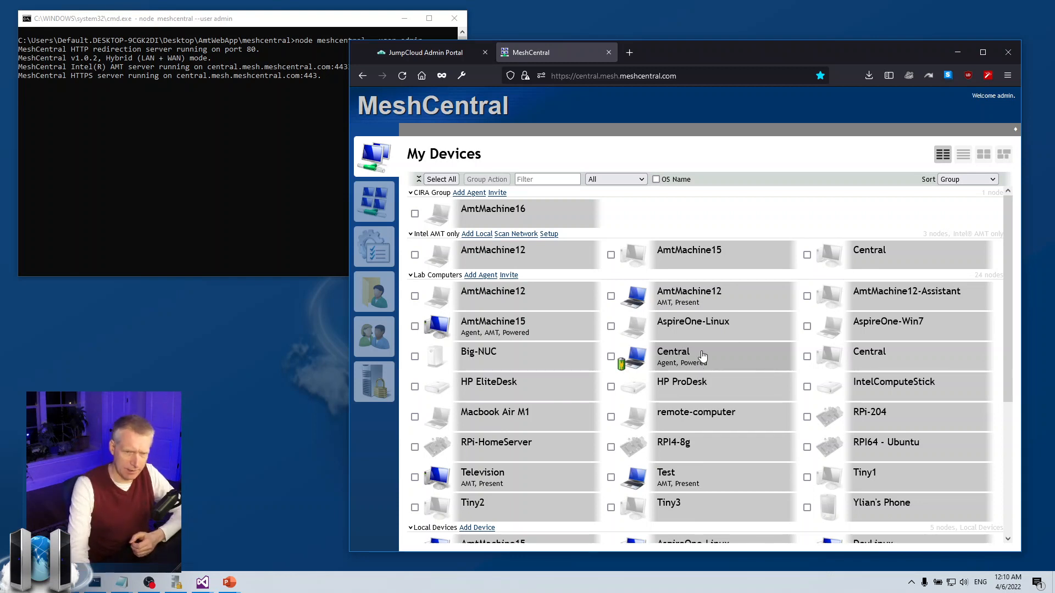
click(565, 324)
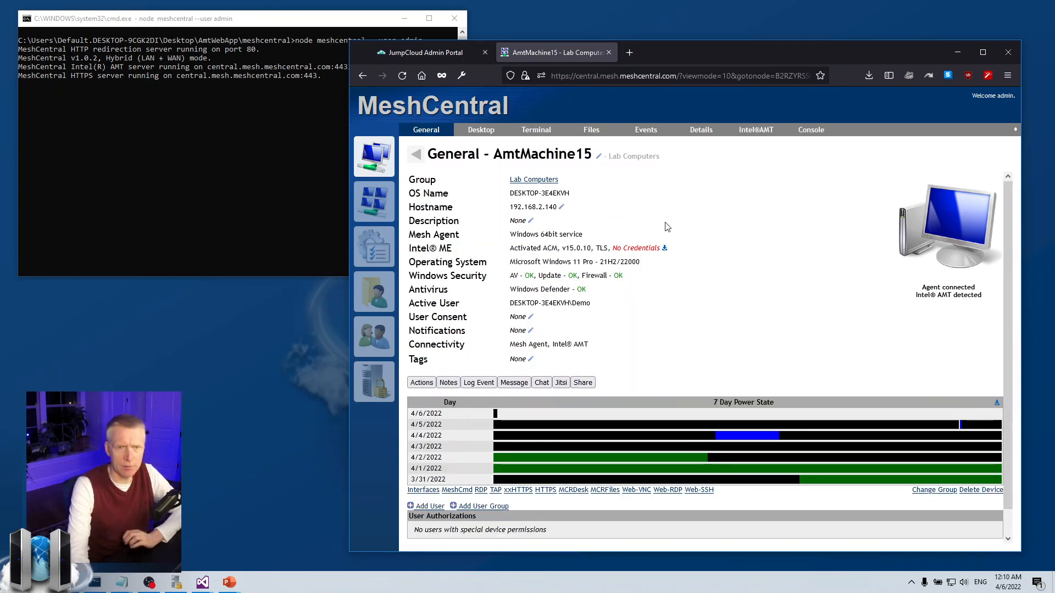
Connect to Intel AMT on AmtMachine15, entering the Intel AMT account password
click(815, 133)
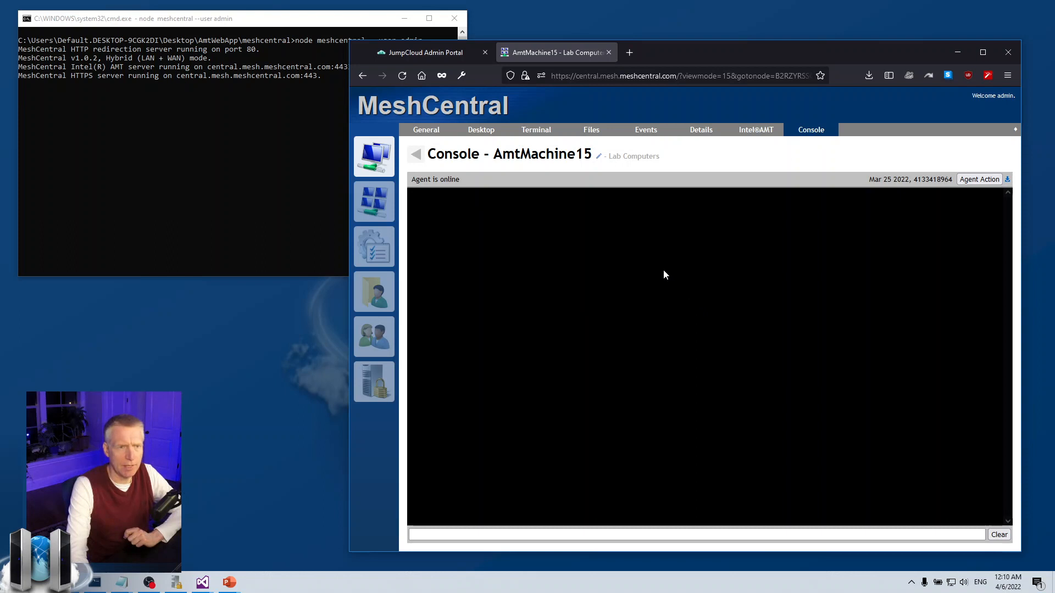
click(755, 137)
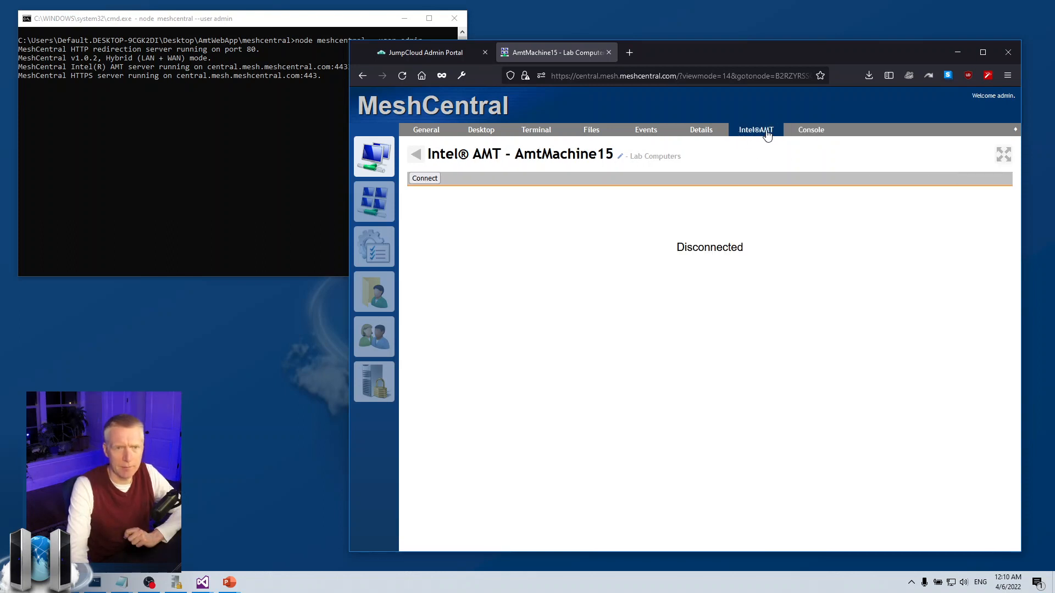
click(424, 179)
drag(693, 227, 516, 229)
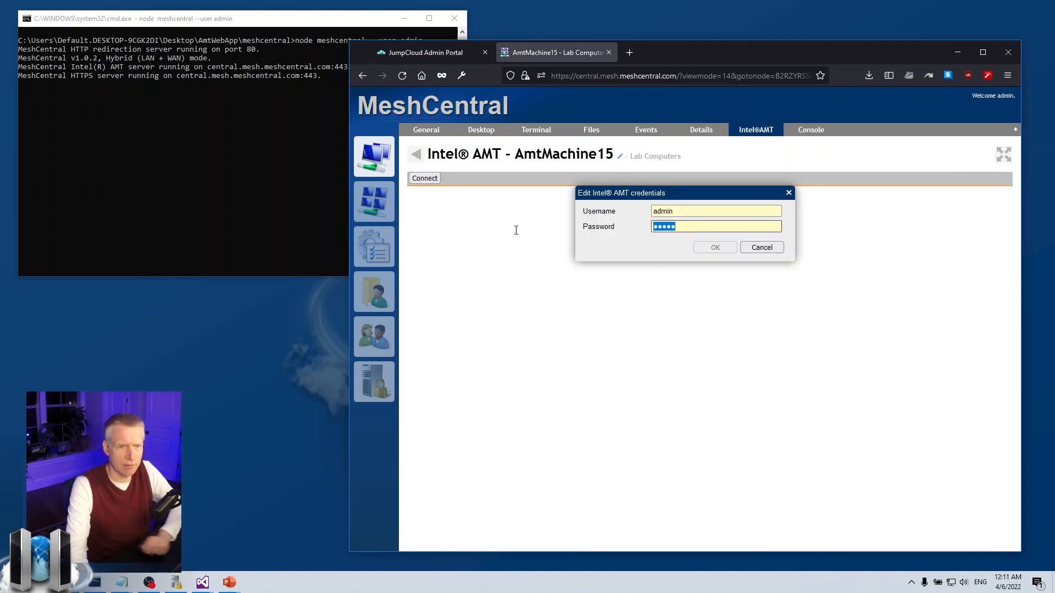
text(••••••••)
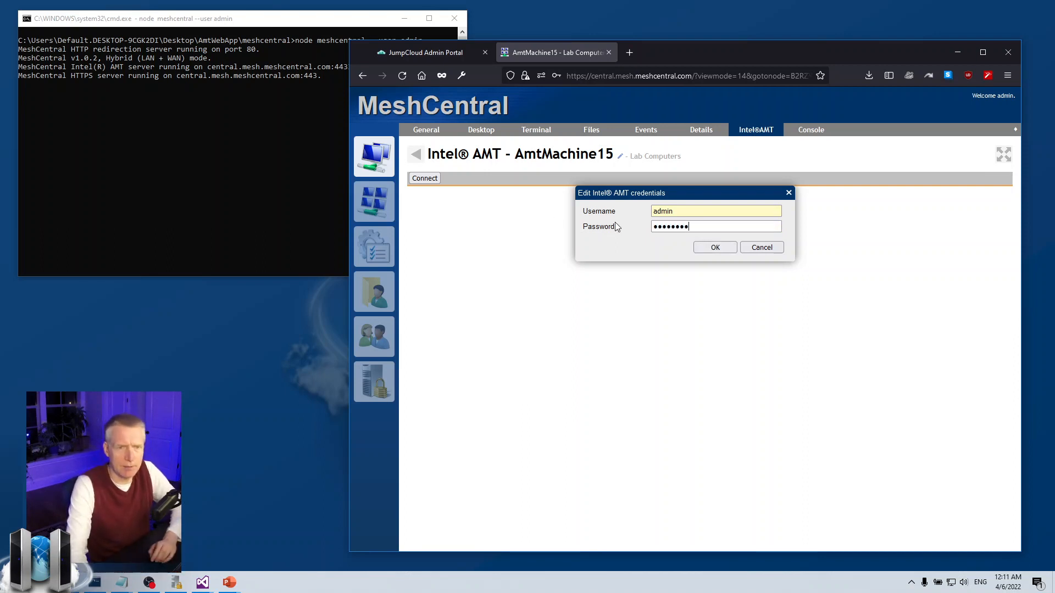
click(712, 245)
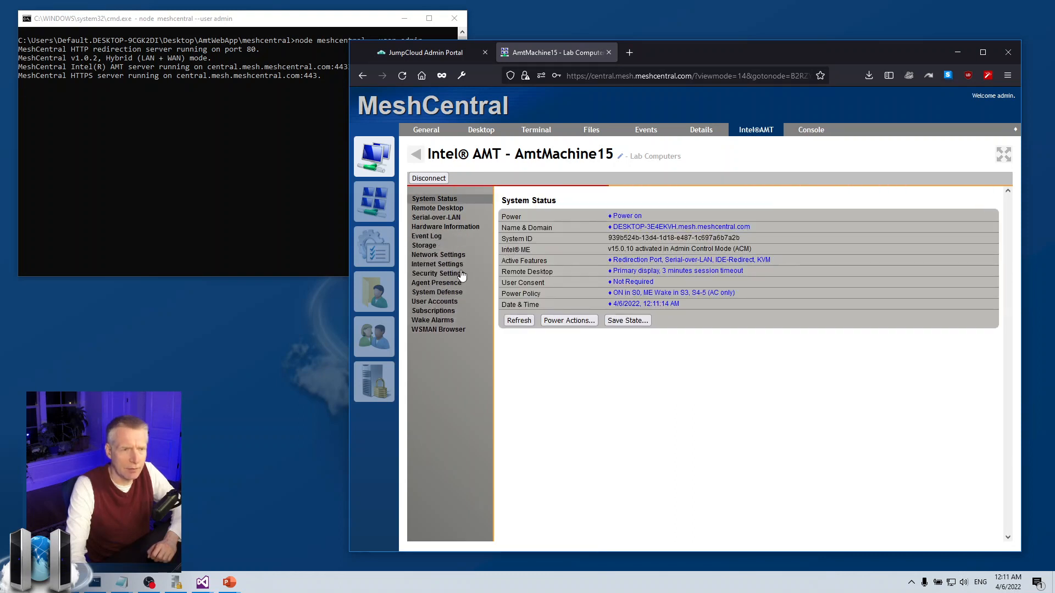
Open the wired interface's 802.1x profile from the Intel AMT network settings of AmtMachine15
click(451, 255)
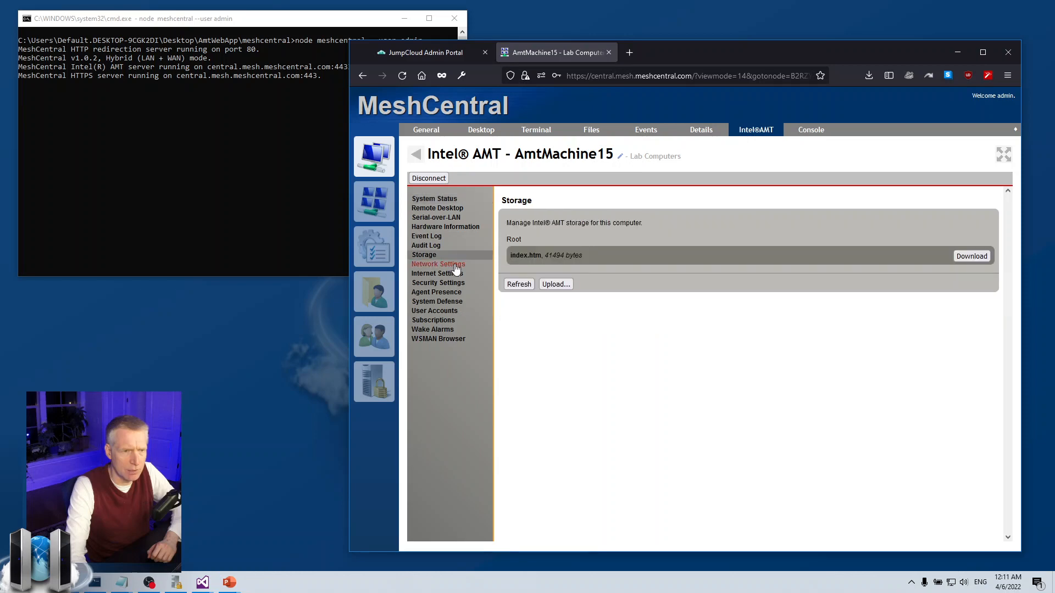
click(447, 265)
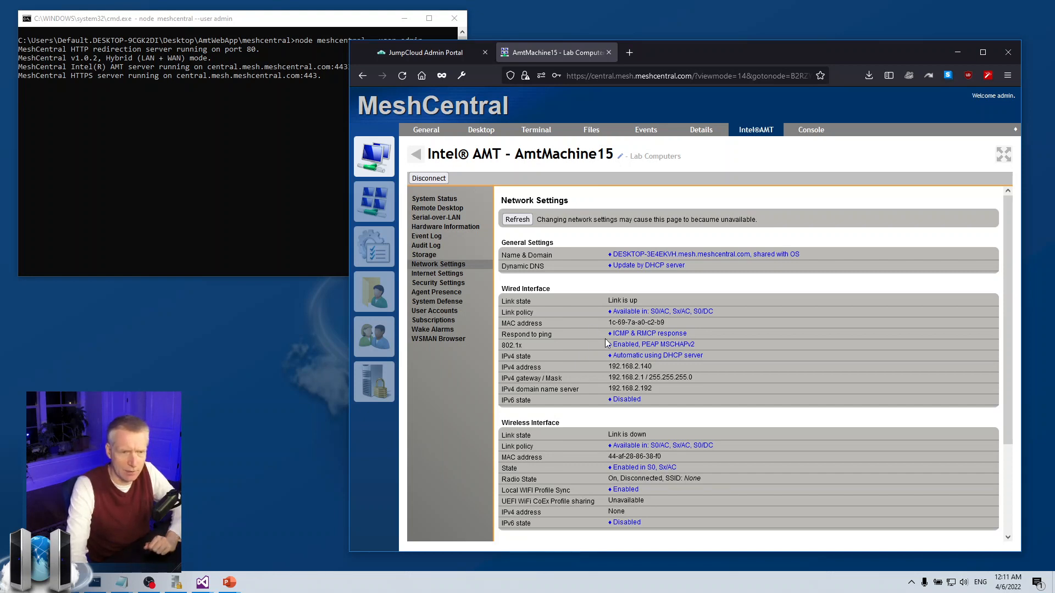
click(693, 344)
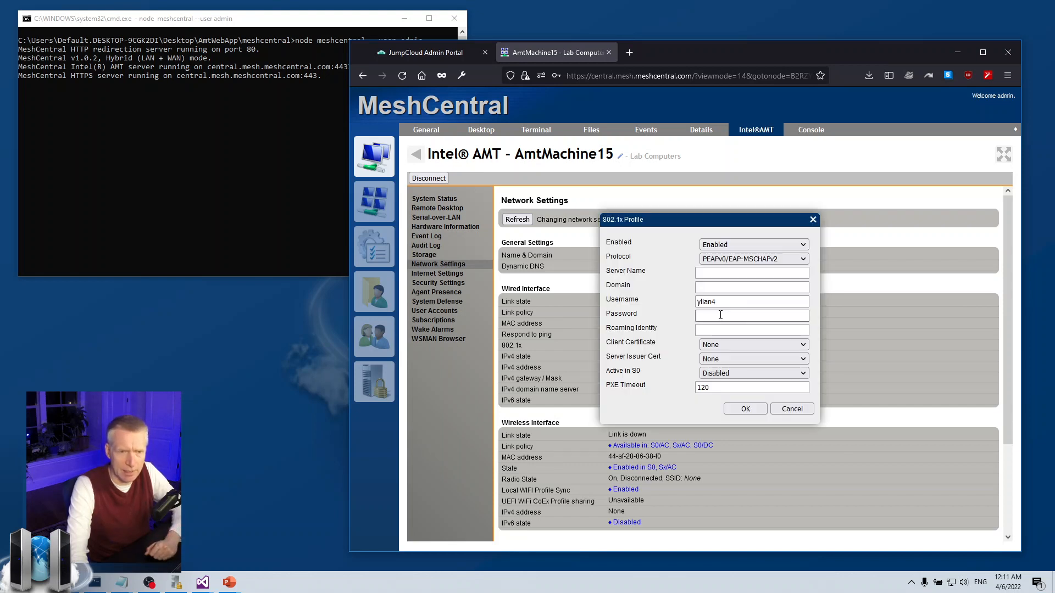
Check the username in the wired interface's 802.1x profile, and close the profile without saving
click(703, 302)
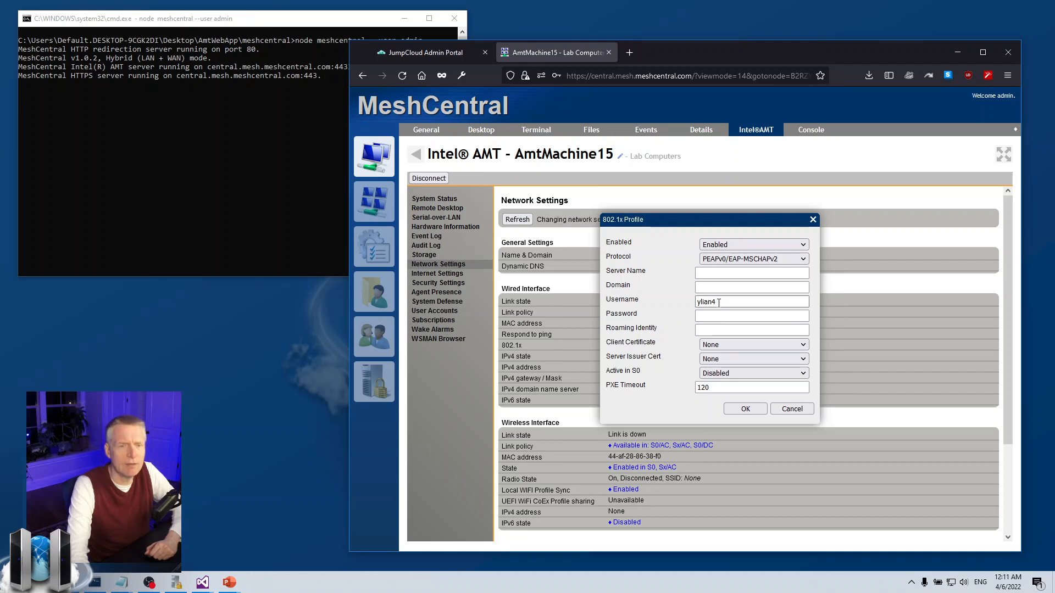
double_click(701, 303)
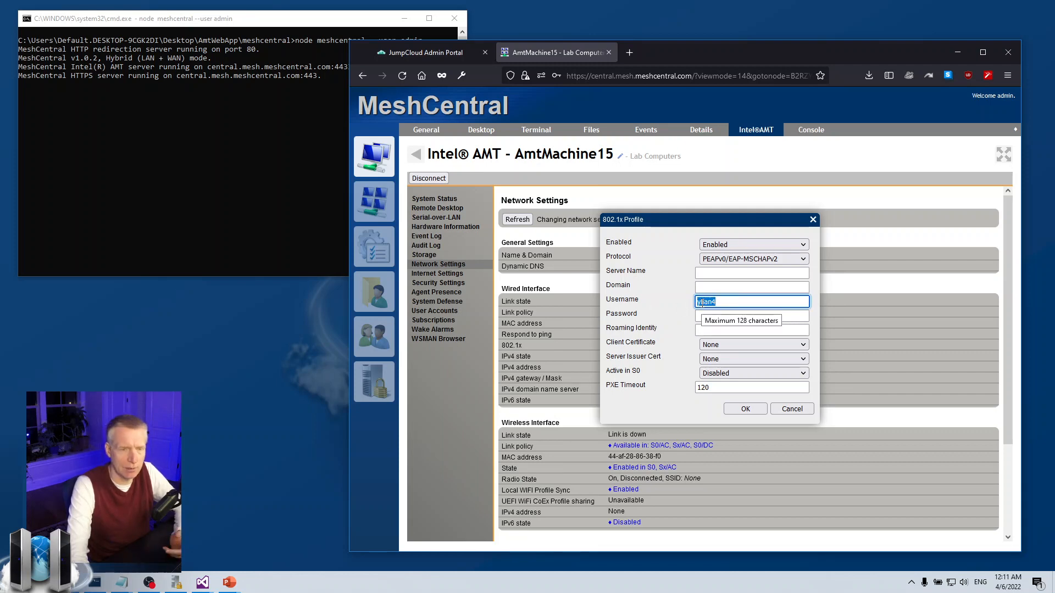
text(ylian4)
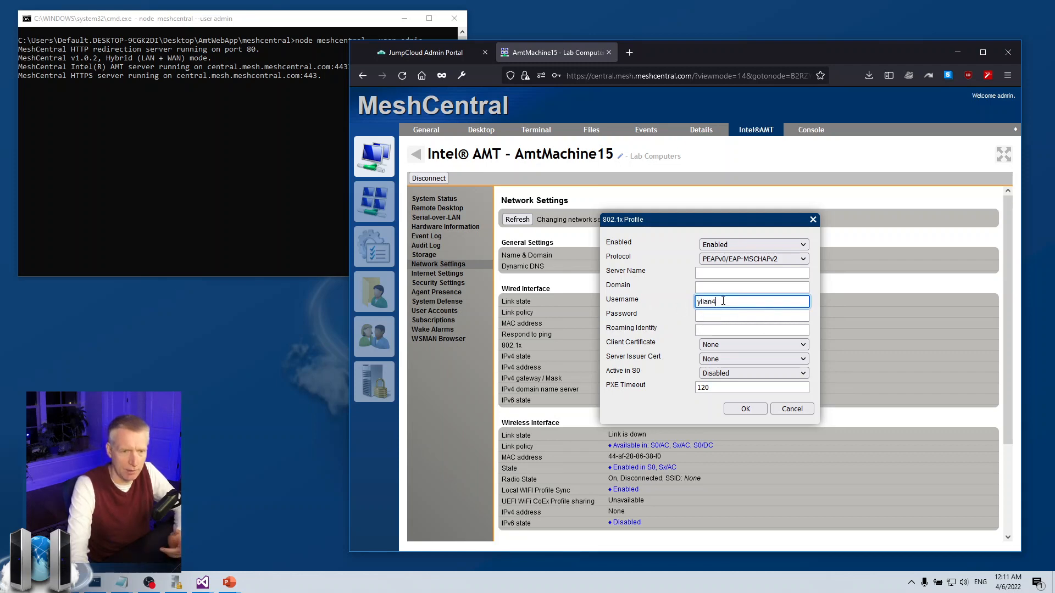
click(786, 412)
Bring up notes.txt in Notepad and compare its WifiProfiles section with the wireless profiles of AmtMachine15
scroll(713, 431, down, 3)
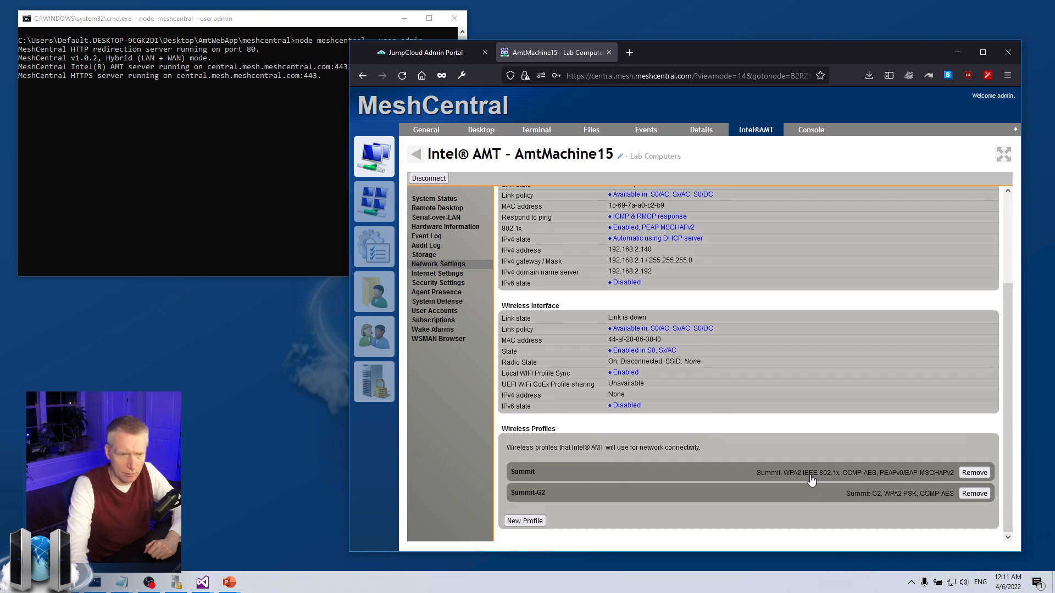
click(122, 583)
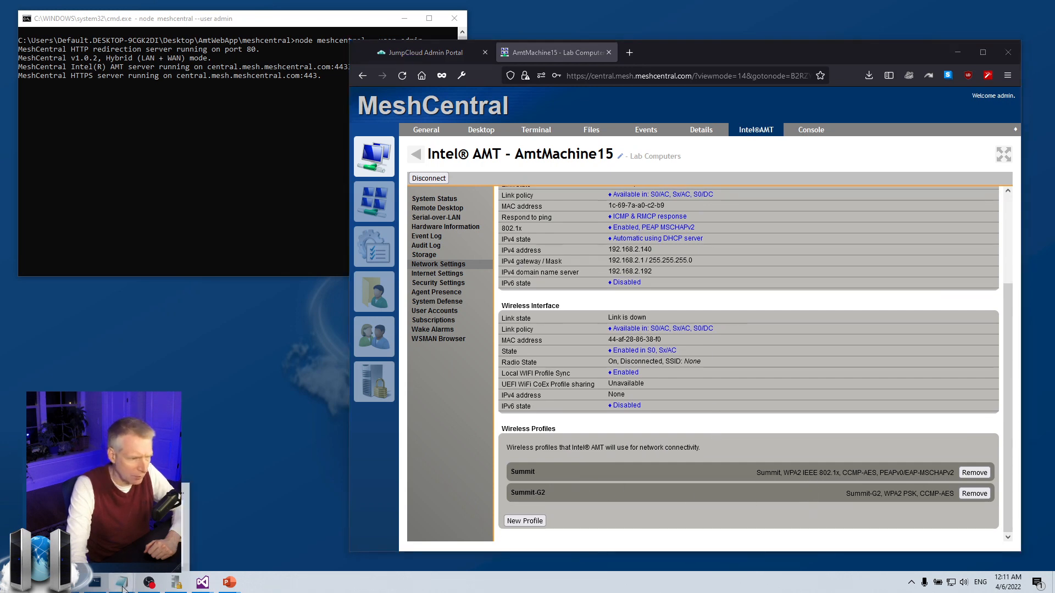
click(147, 544)
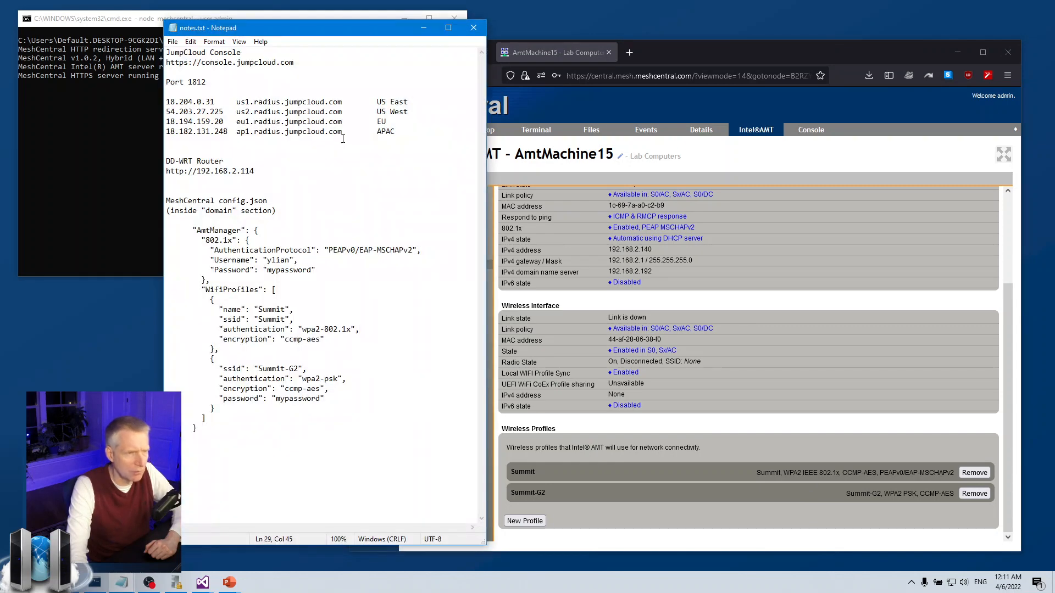
drag(304, 32, 279, 35)
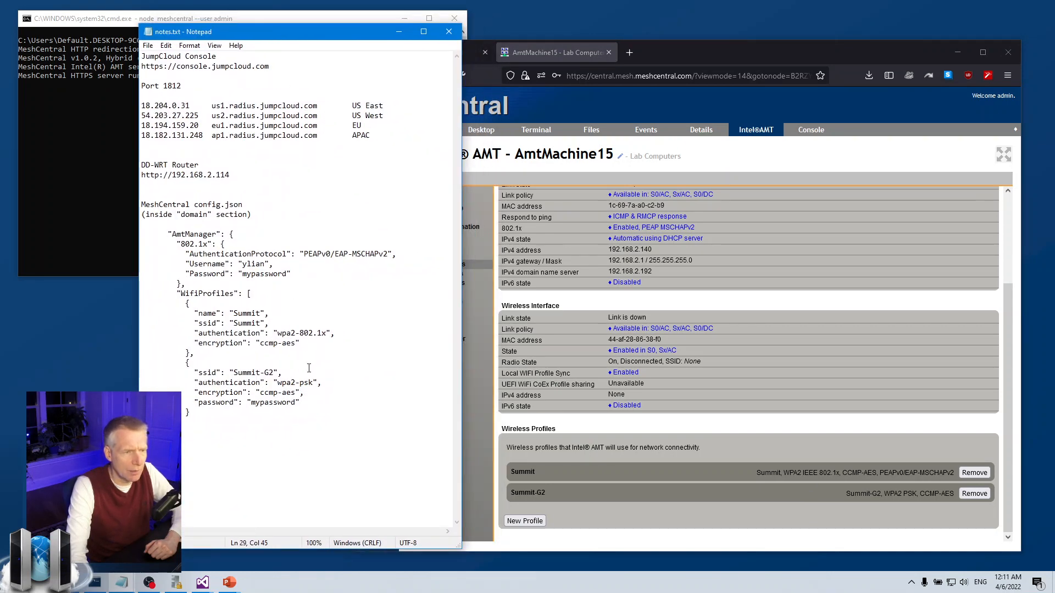
drag(199, 311, 300, 404)
click(626, 451)
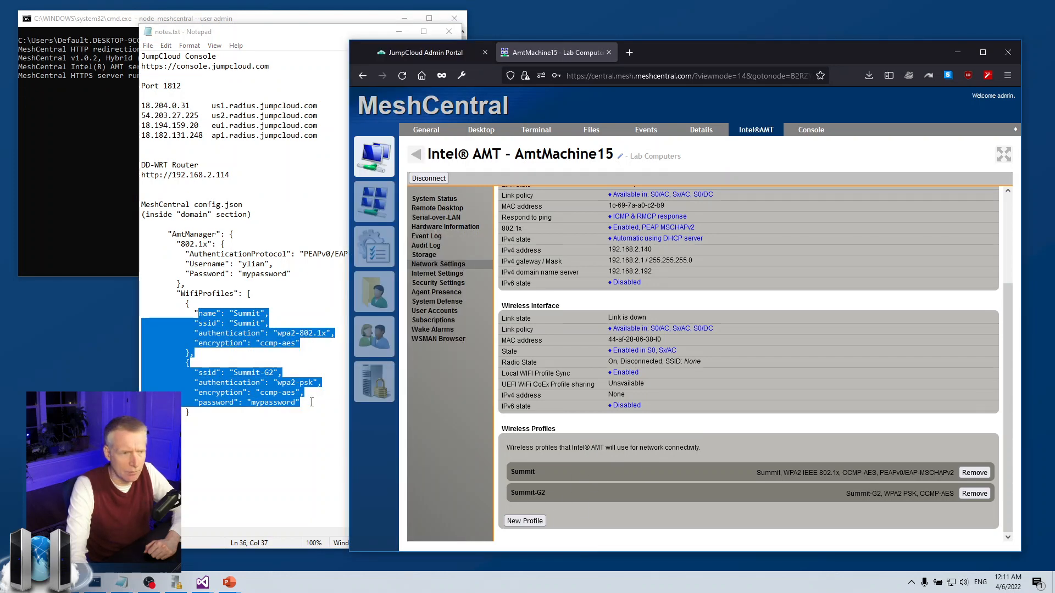
click(300, 402)
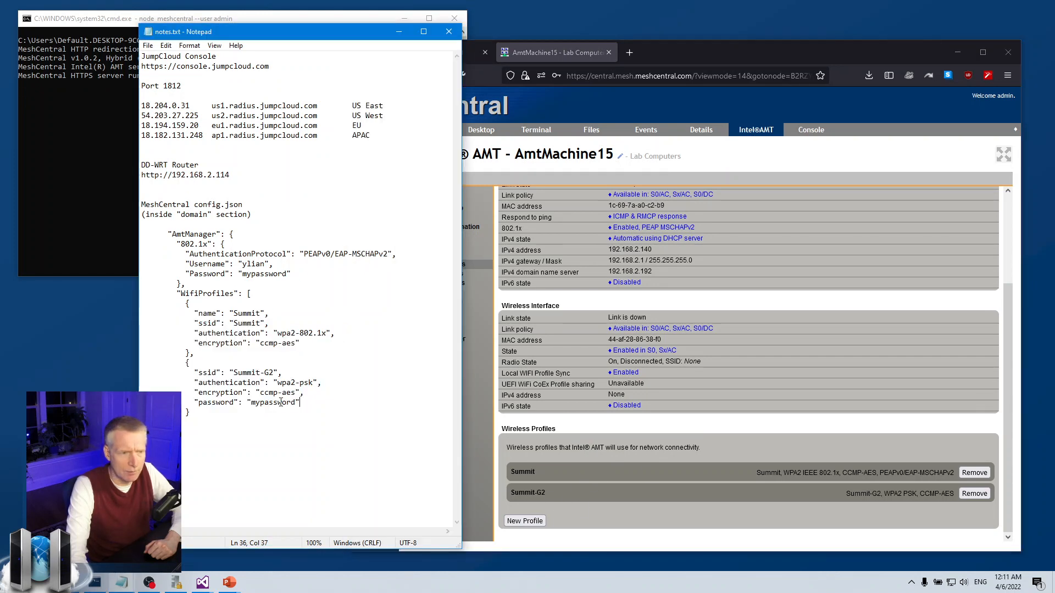
View the Summit wireless profile's details, and append 4 to the 802.1x username in notes.txt so it matches the profile
click(866, 471)
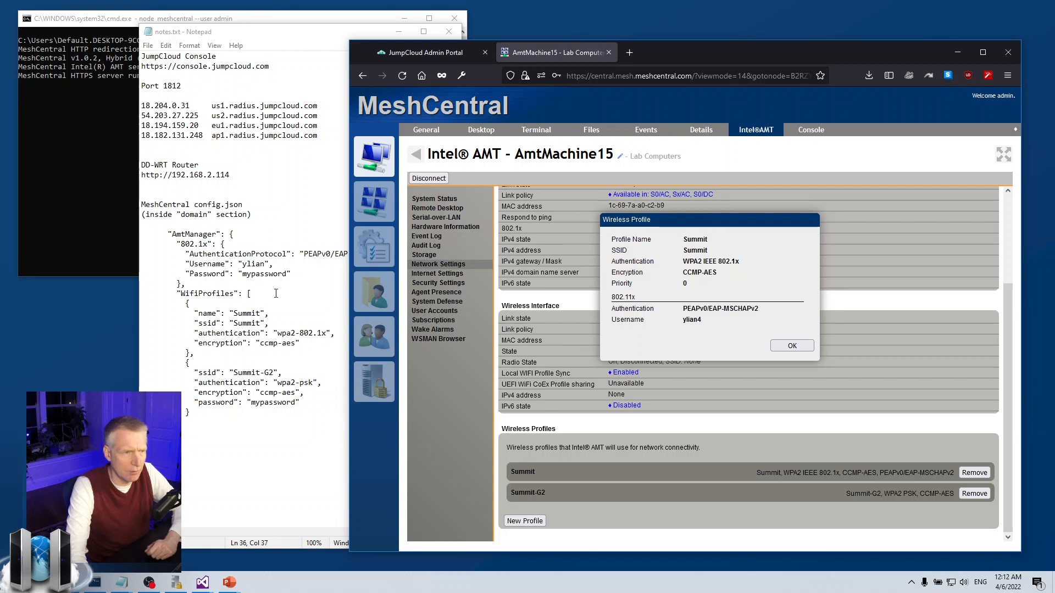
click(267, 265)
text(4)
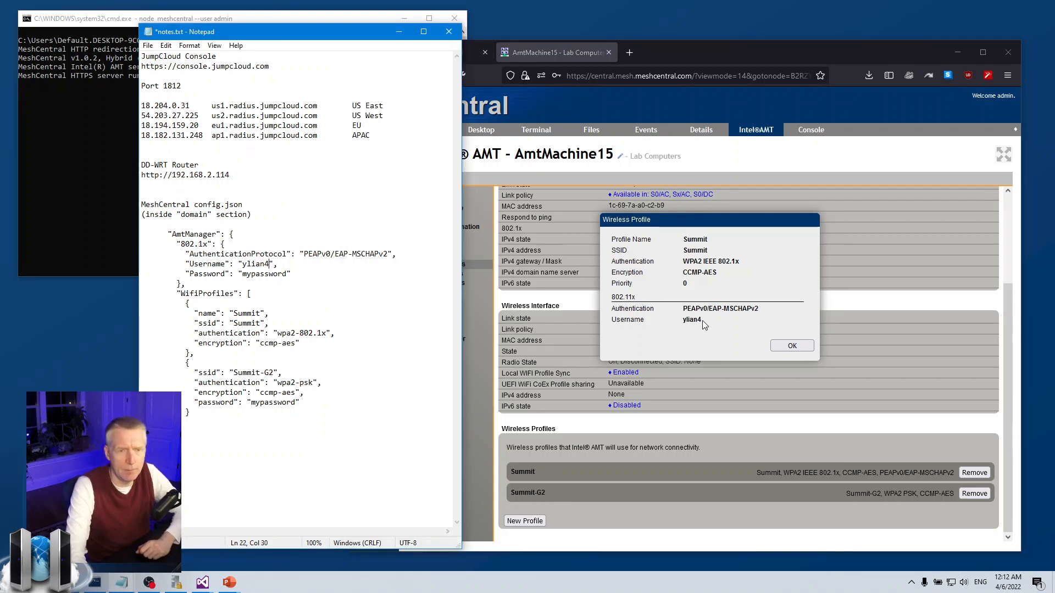
click(778, 346)
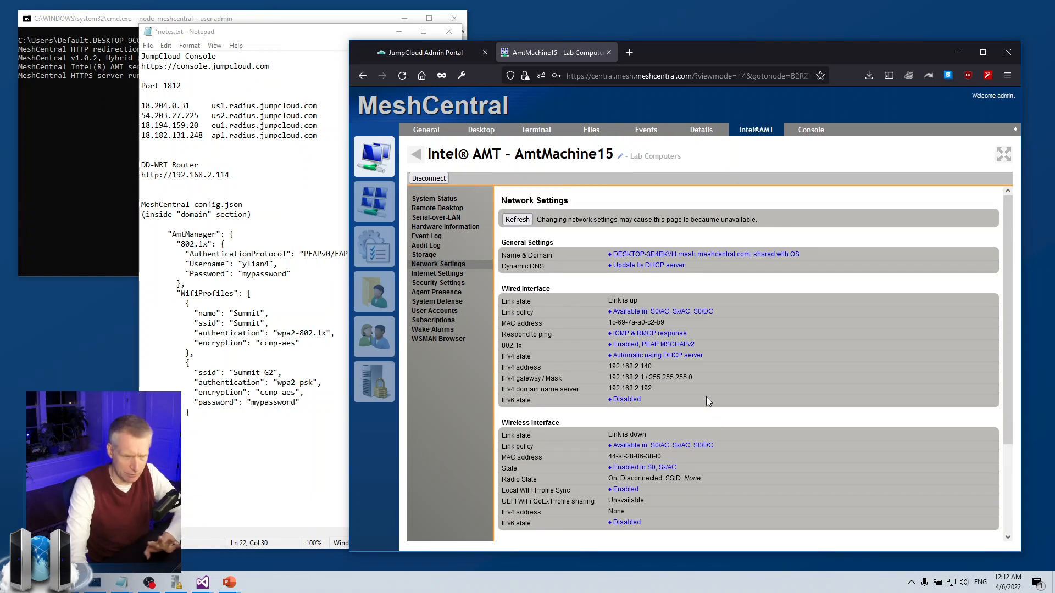
Disable 802.1x on the wired interface of AmtMachine15
scroll(808, 442, down, 1)
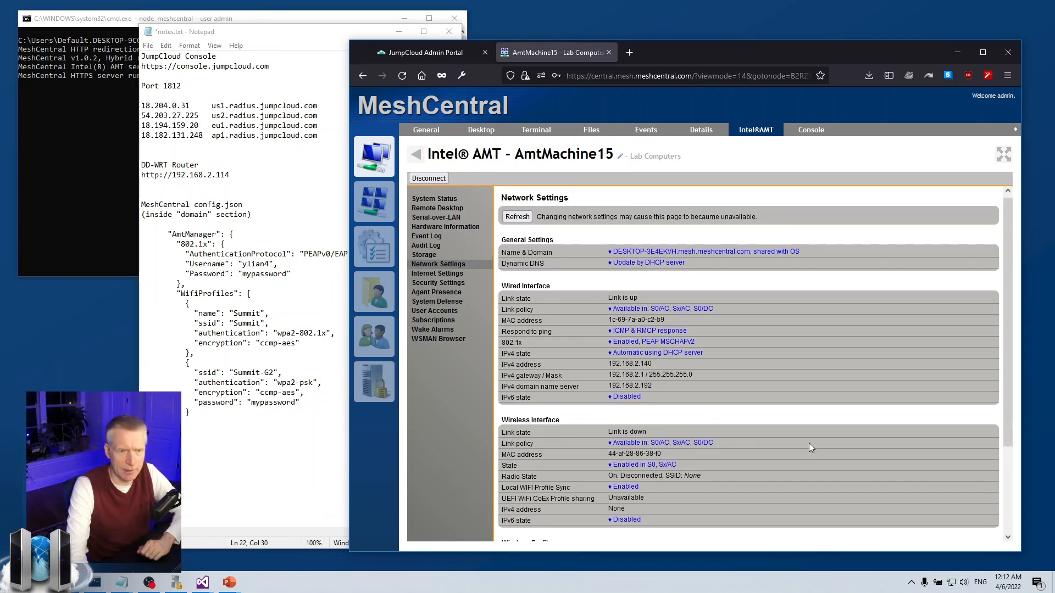
scroll(808, 442, down, 1)
click(644, 298)
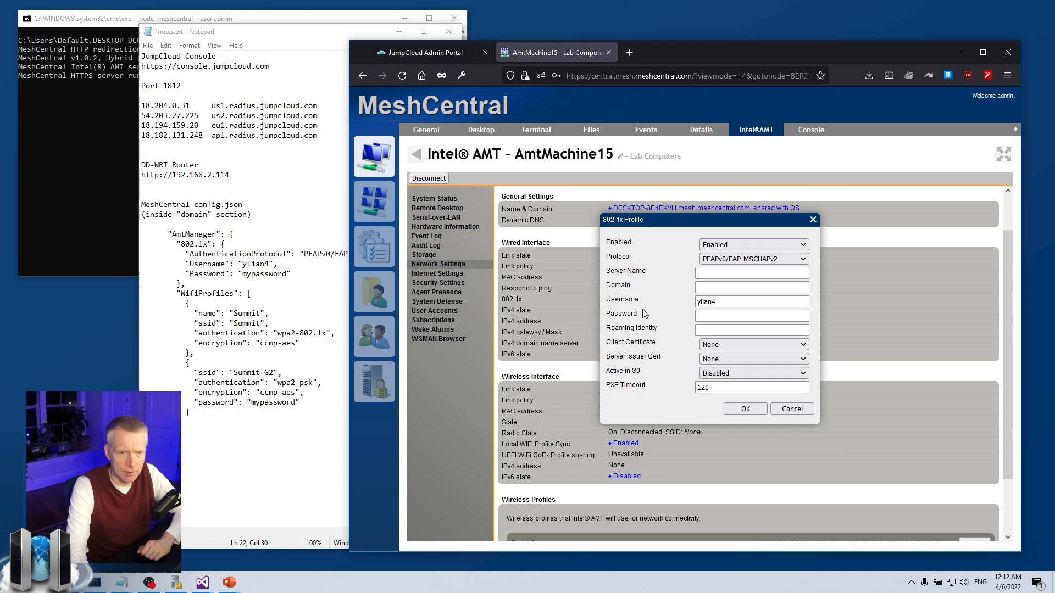
click(752, 244)
click(731, 266)
click(745, 266)
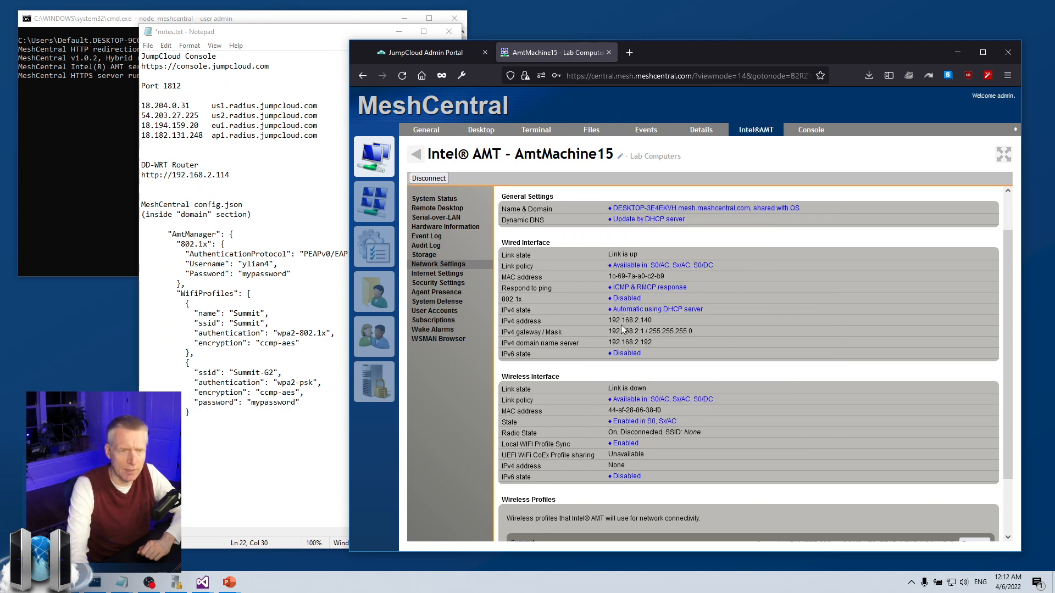
Remove the Summit-G2 and Summit wireless profiles from Intel AMT
scroll(719, 400, down, 2)
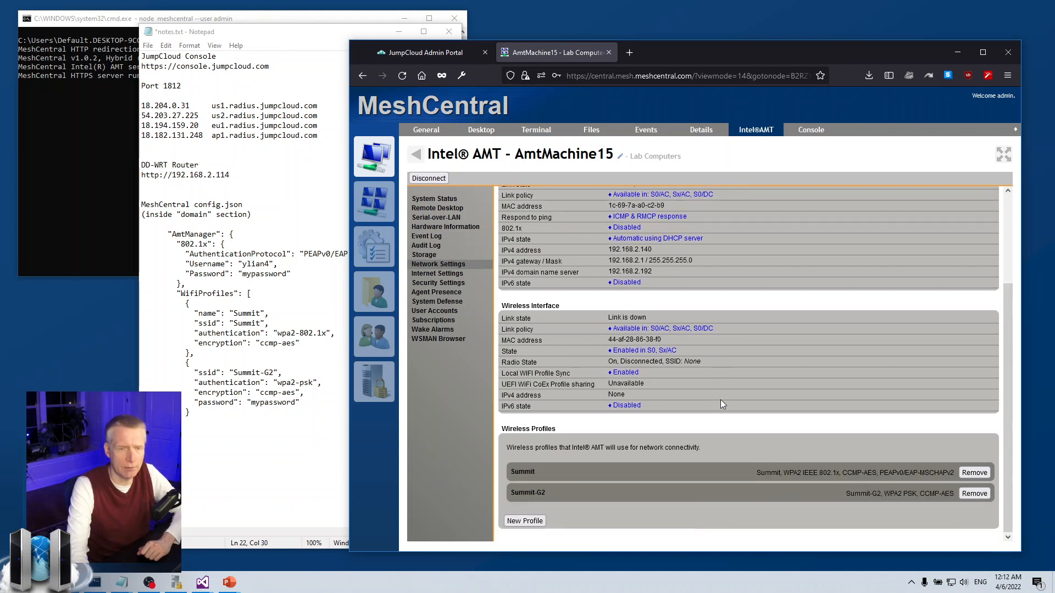
click(974, 493)
click(745, 264)
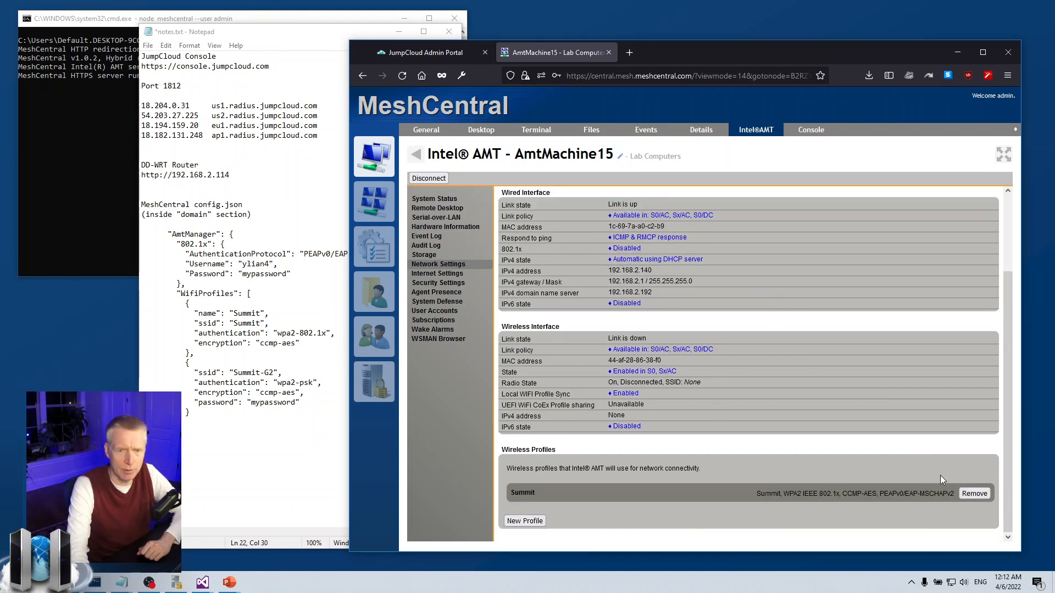
click(974, 493)
click(737, 264)
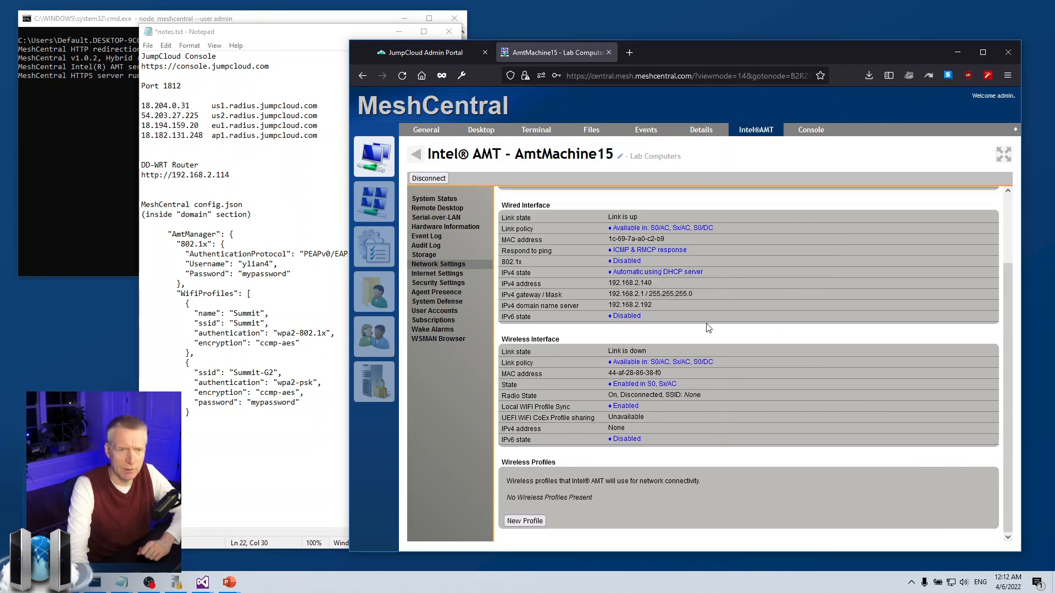
Open the console of AmtMachine15 and list the available agent commands with help
click(815, 139)
click(709, 214)
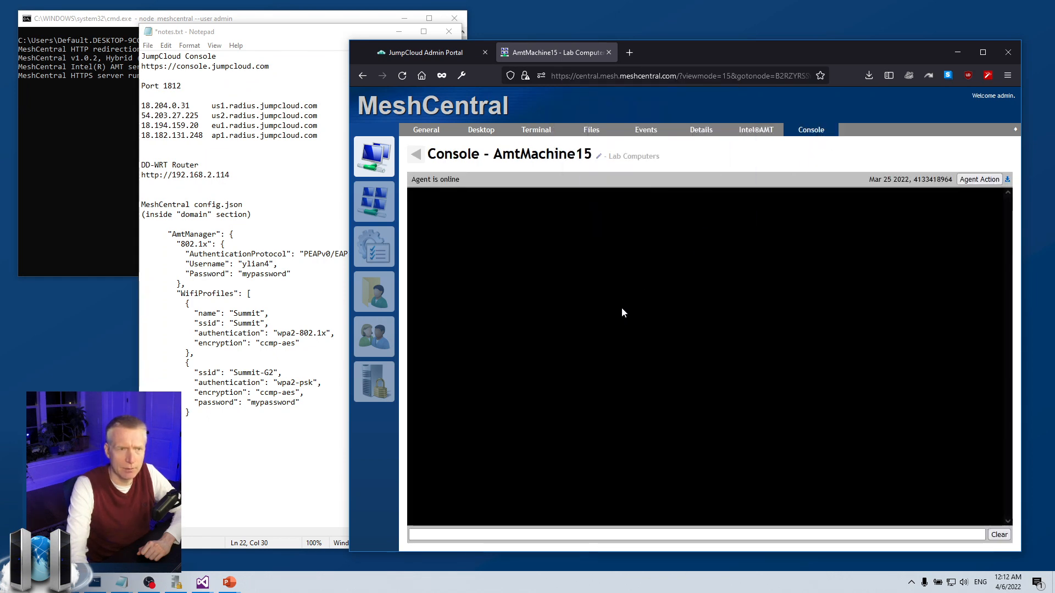
text(help)
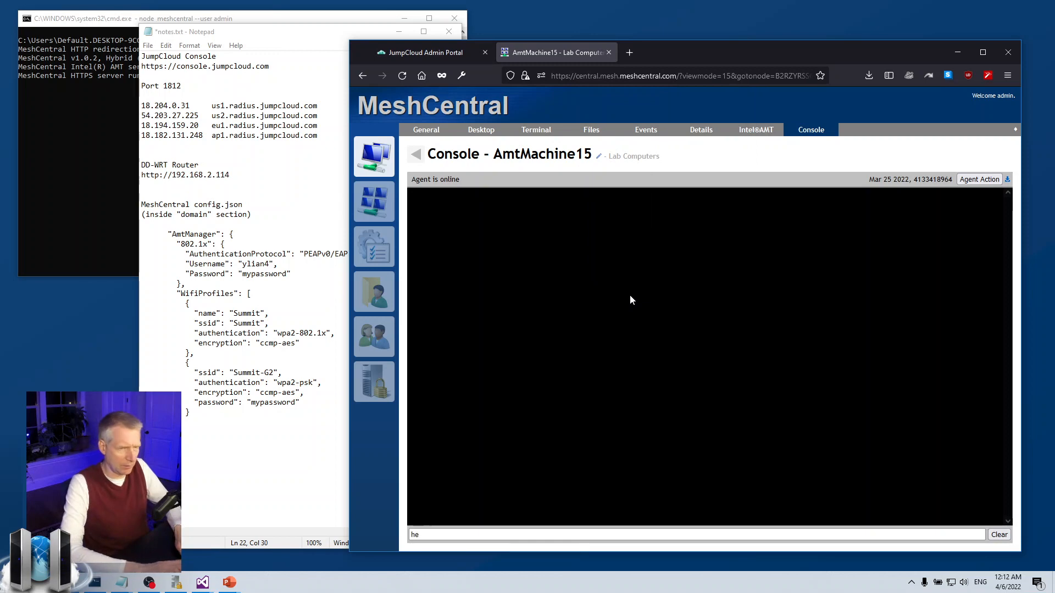
key(Return)
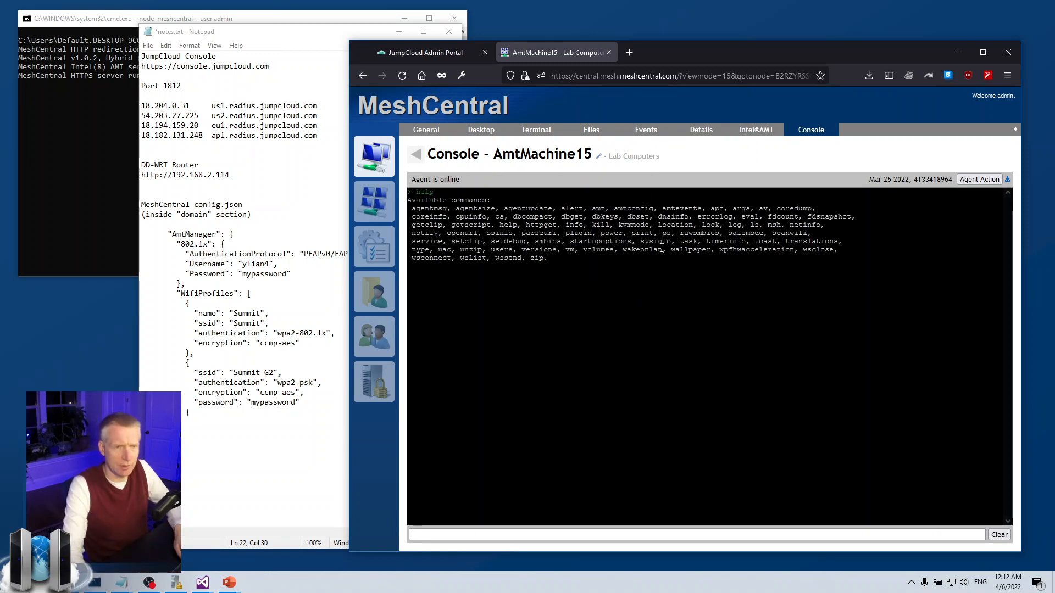
Run amtconfig in the agent console, and review the log lines about the Wi-Fi profiles and the wired 802.1x profile
text(amtconfig)
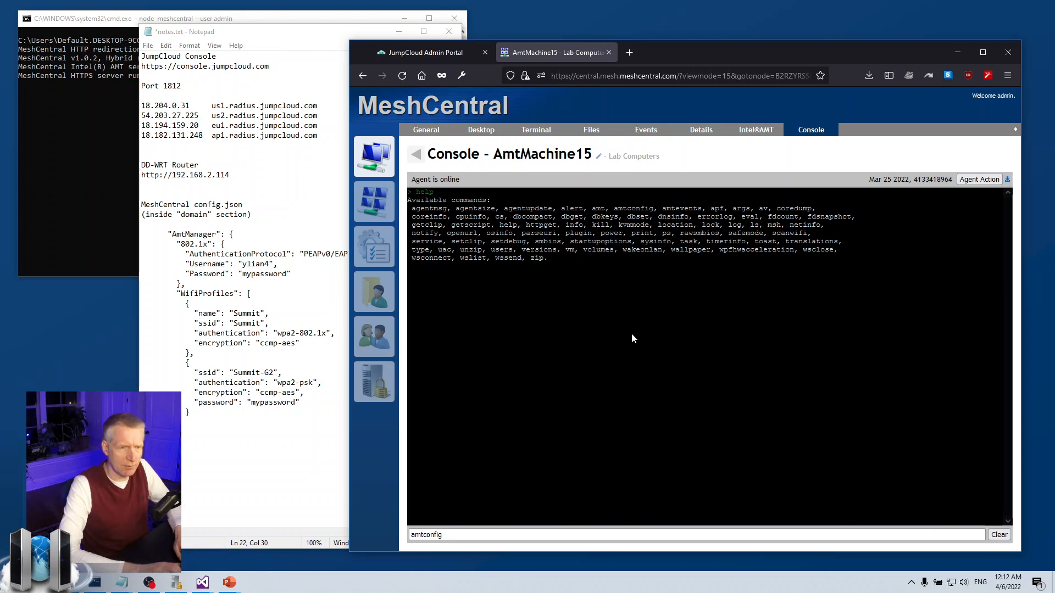
key(Return)
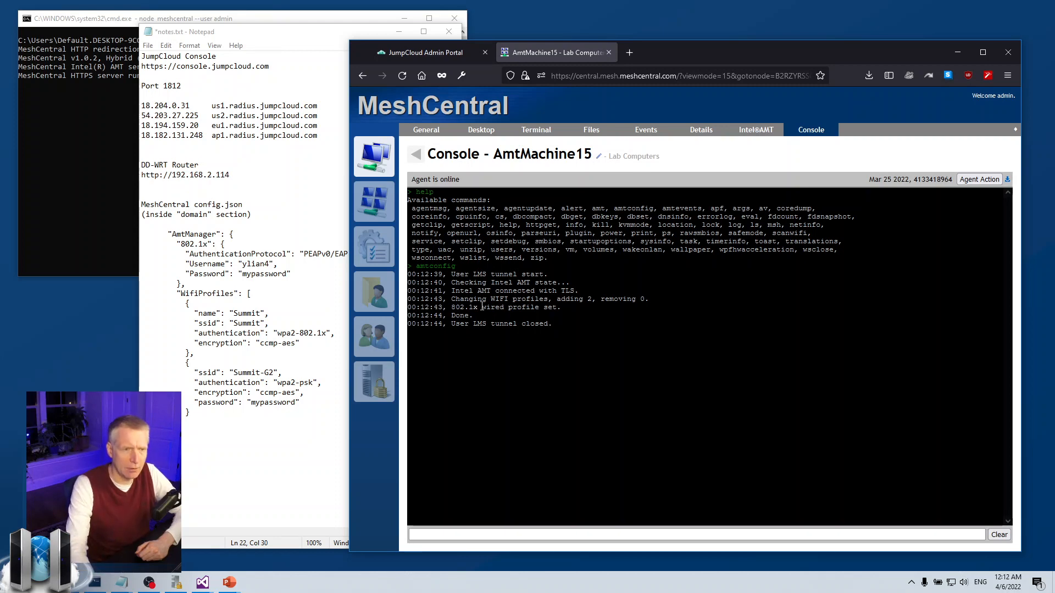
drag(451, 299, 632, 298)
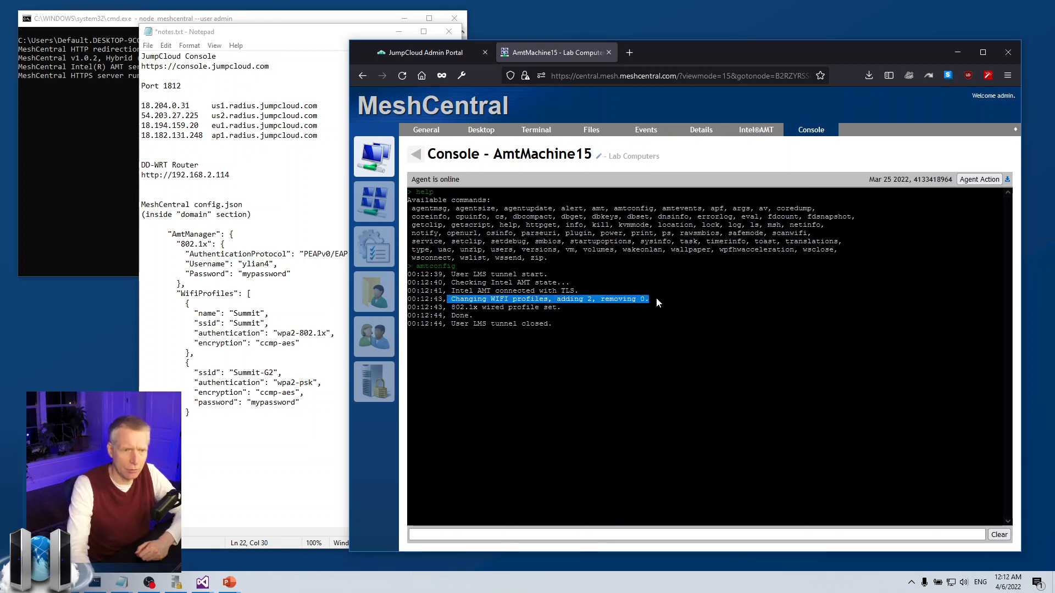
click(657, 299)
drag(452, 307, 553, 308)
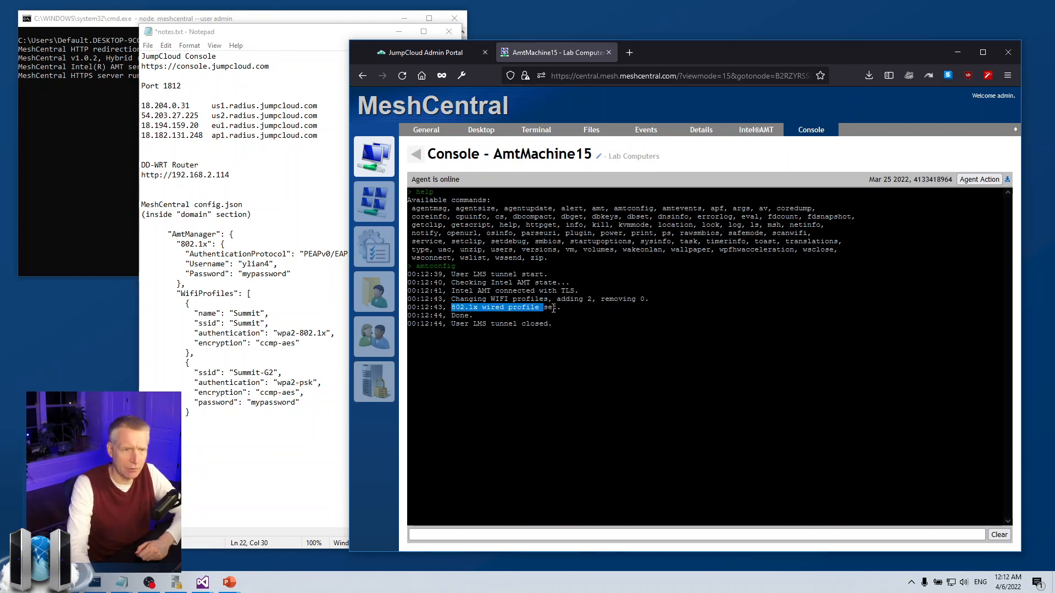
click(565, 318)
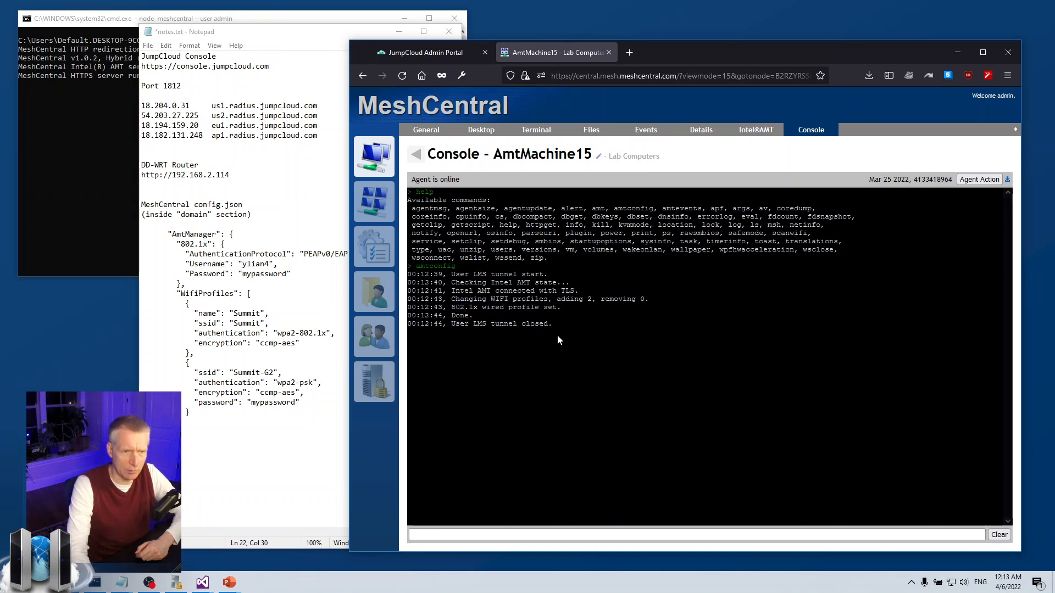
Refresh the Intel AMT network settings of AmtMachine15, and check the wired 802.1x state and the wireless profiles
click(756, 129)
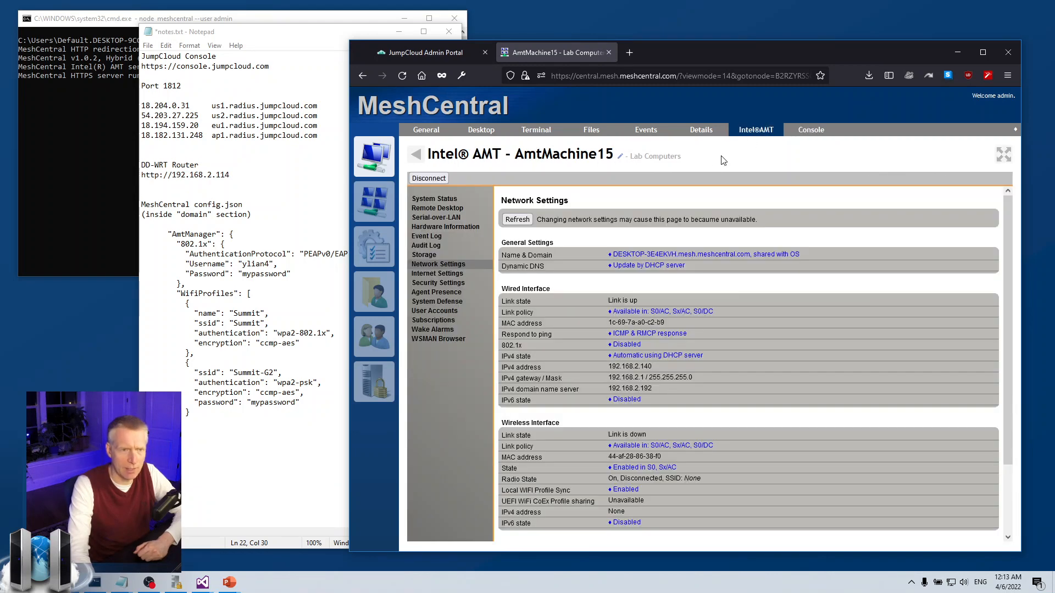
click(514, 220)
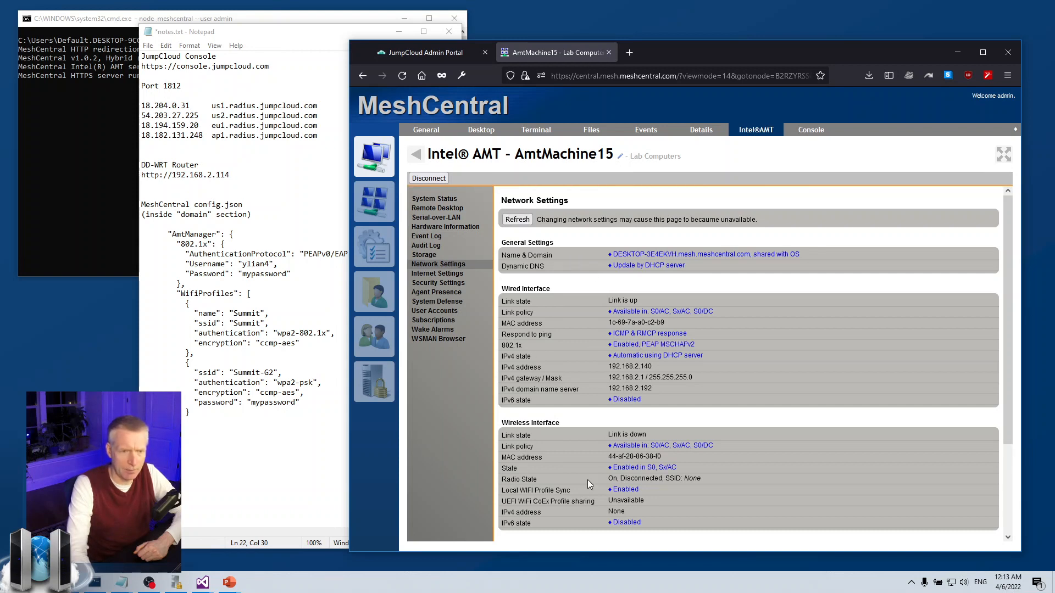
scroll(575, 477, down, 2)
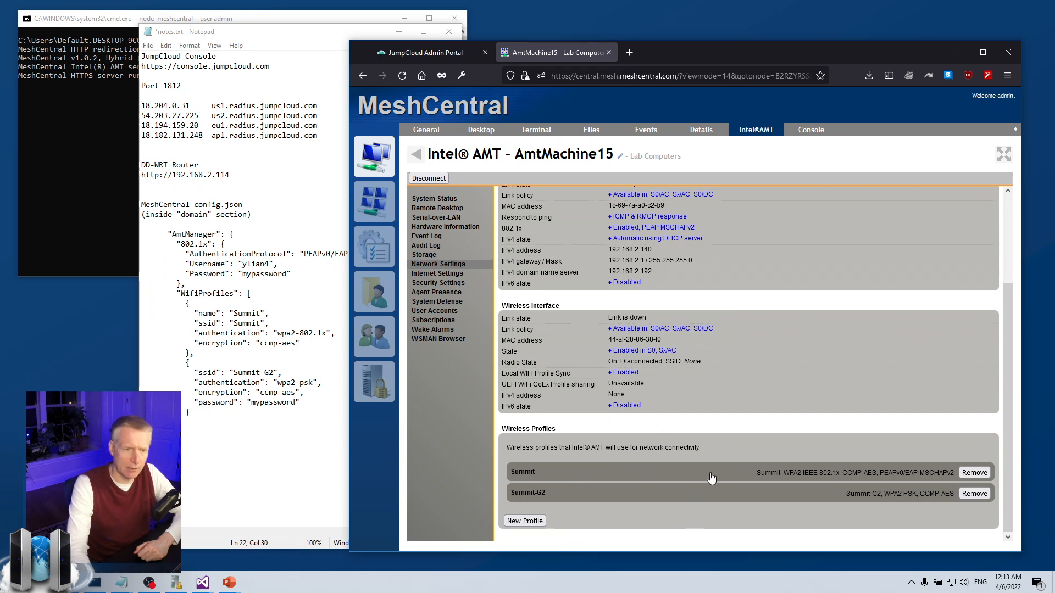
scroll(722, 432, up, 2)
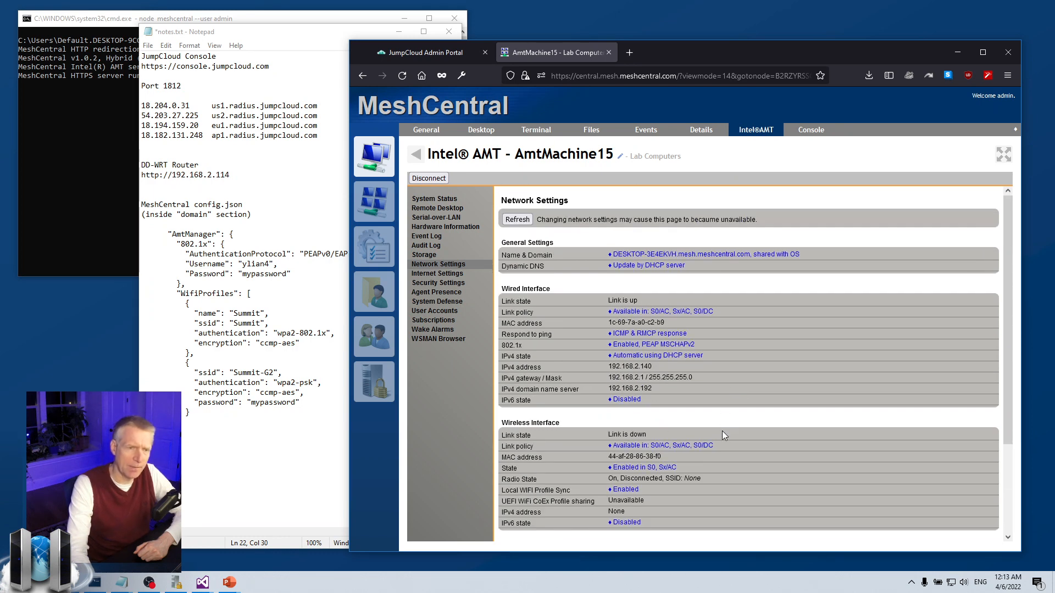